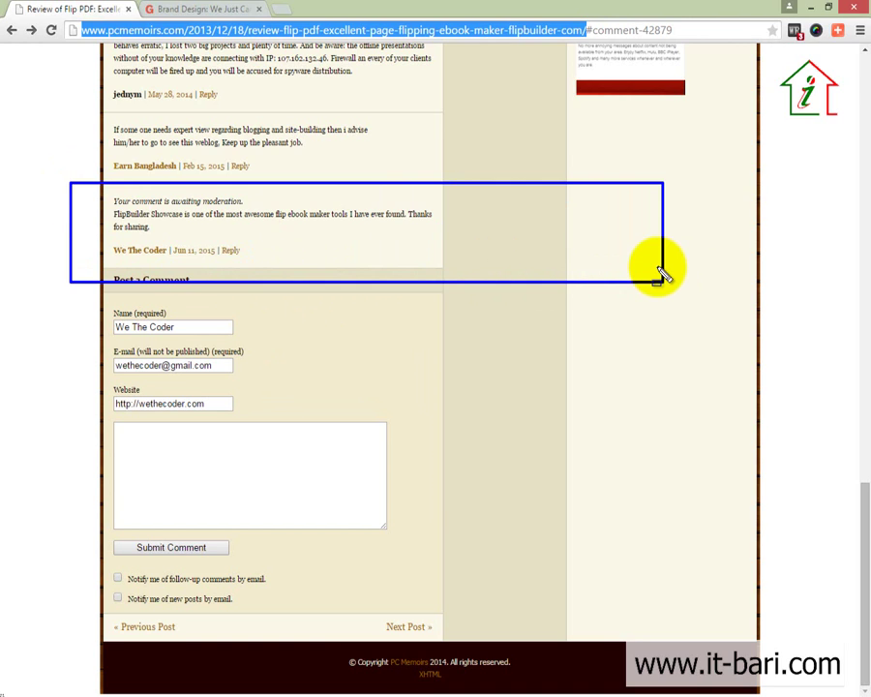
key(Escape)
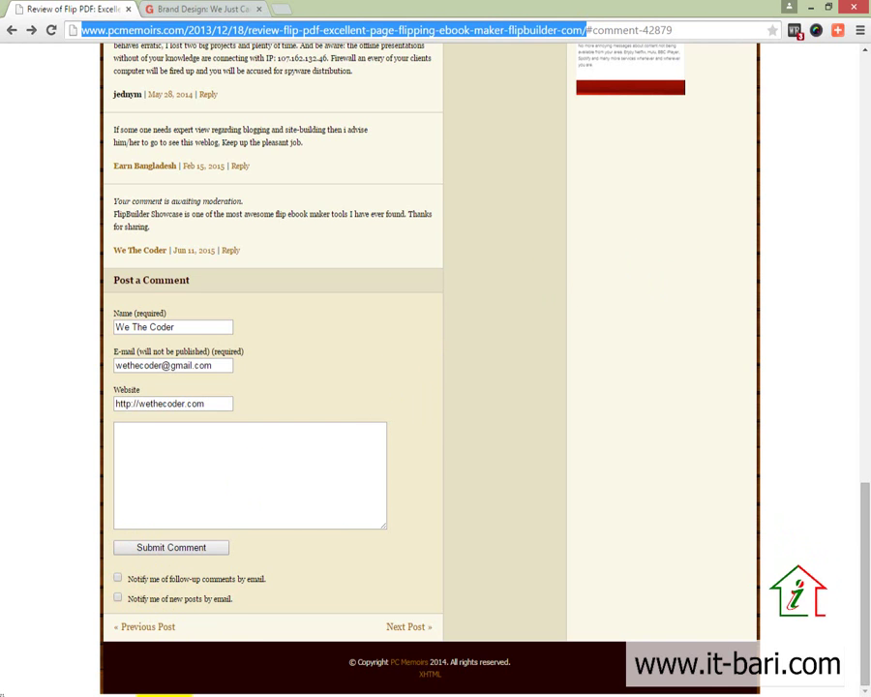
click(146, 693)
right_click(145, 693)
click(321, 393)
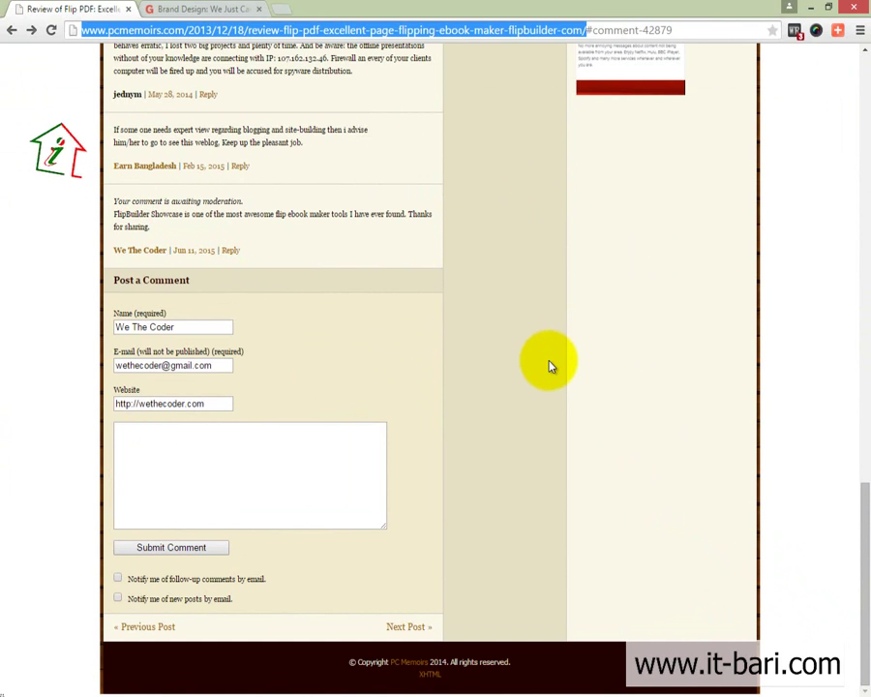
Copy the full address of the posted blog comment, including the #comment-42879 part
drag(650, 33, 650, 34)
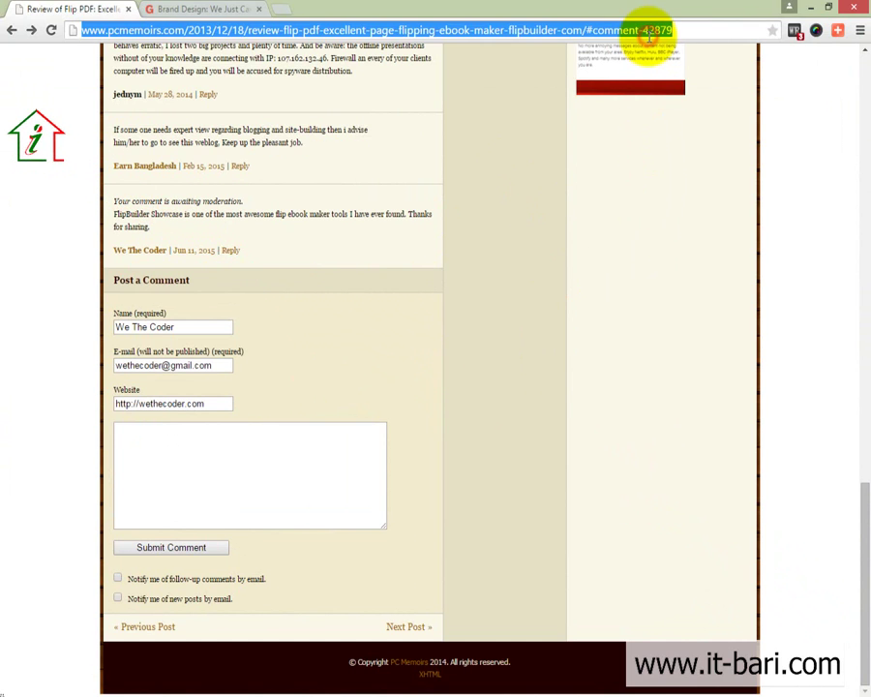
right_click(648, 39)
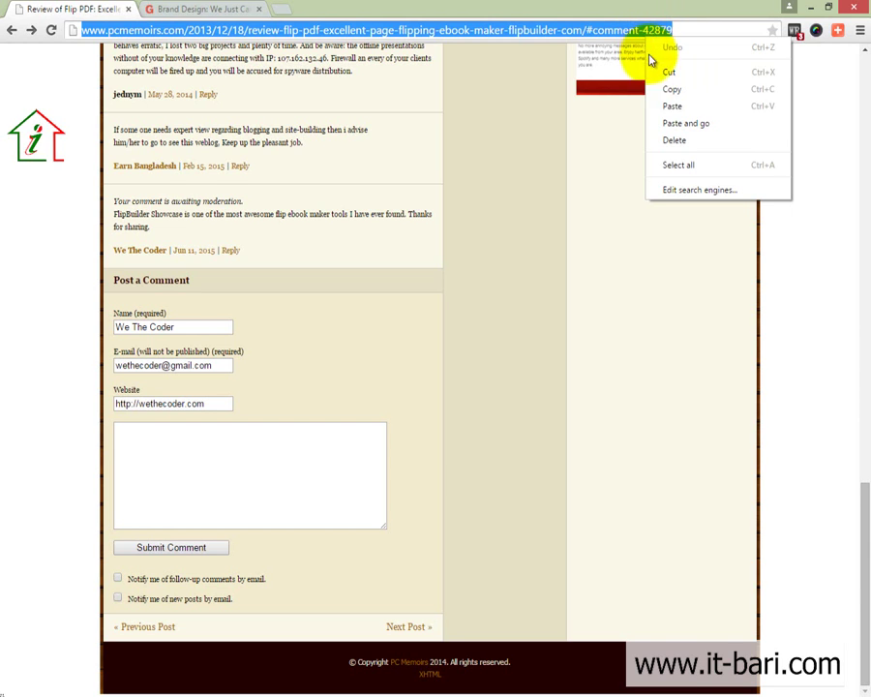
click(679, 88)
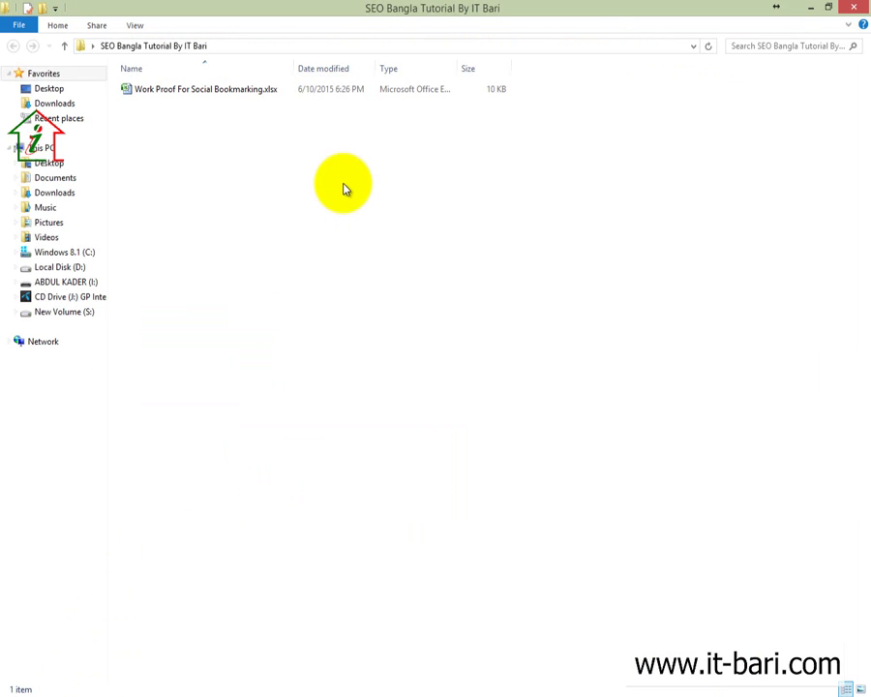
In the SEO Bangla Tutorial By IT Bari folder, create an Excel worksheet named Report For Blog Comment and open it
right_click(349, 169)
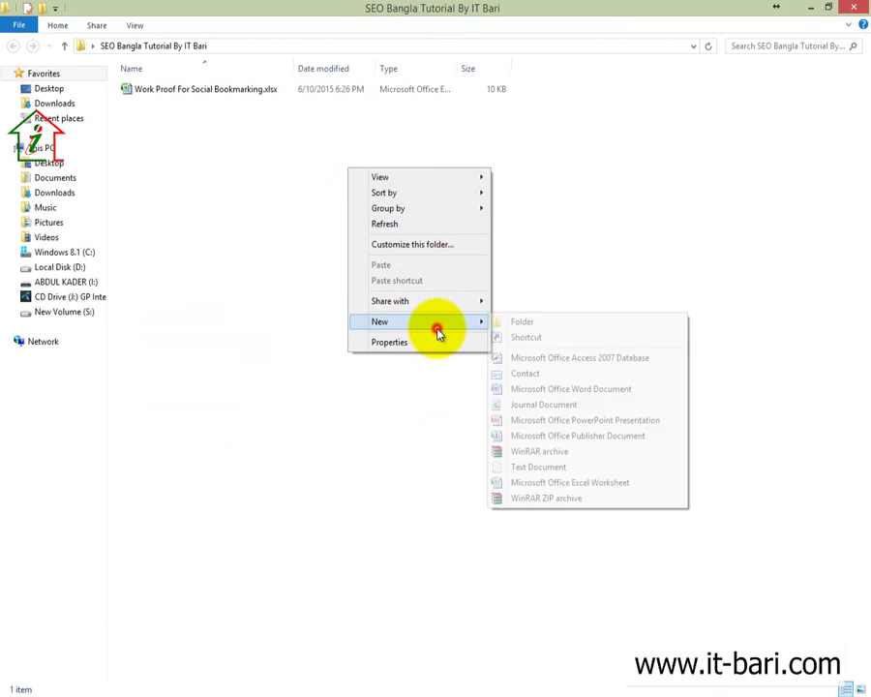
click(438, 326)
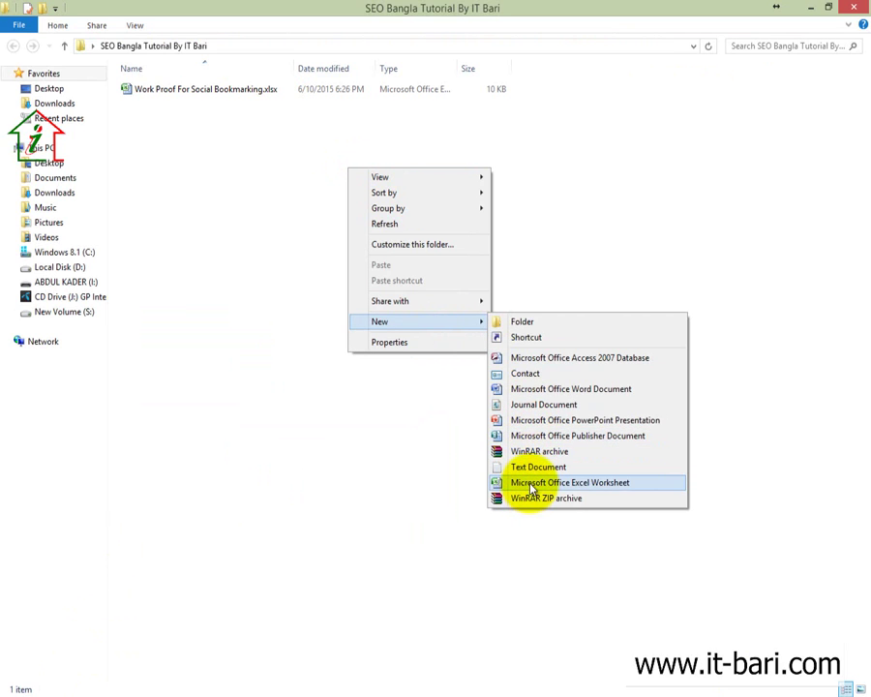
click(529, 483)
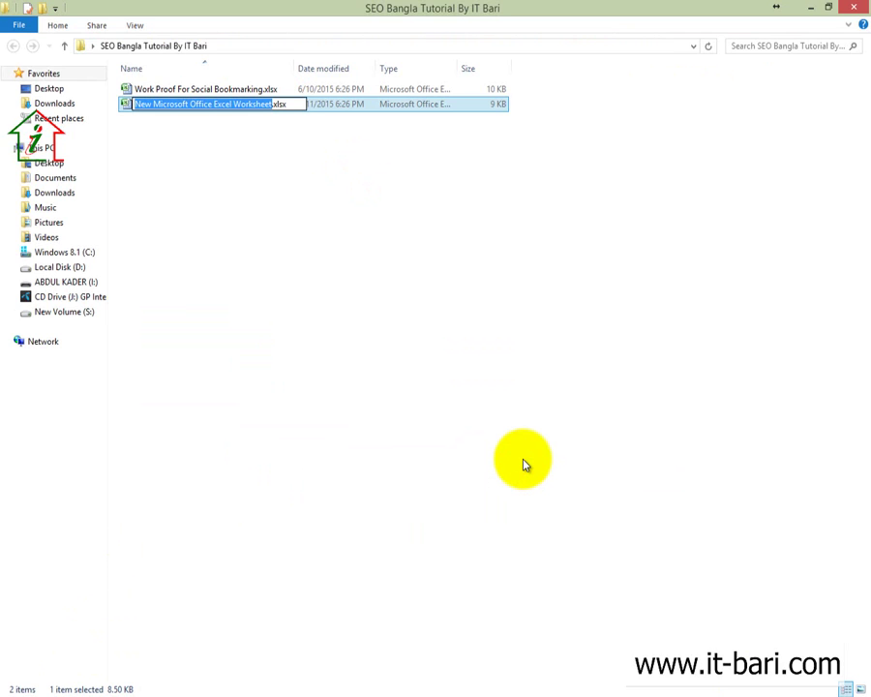
text(Report For Blog Comment)
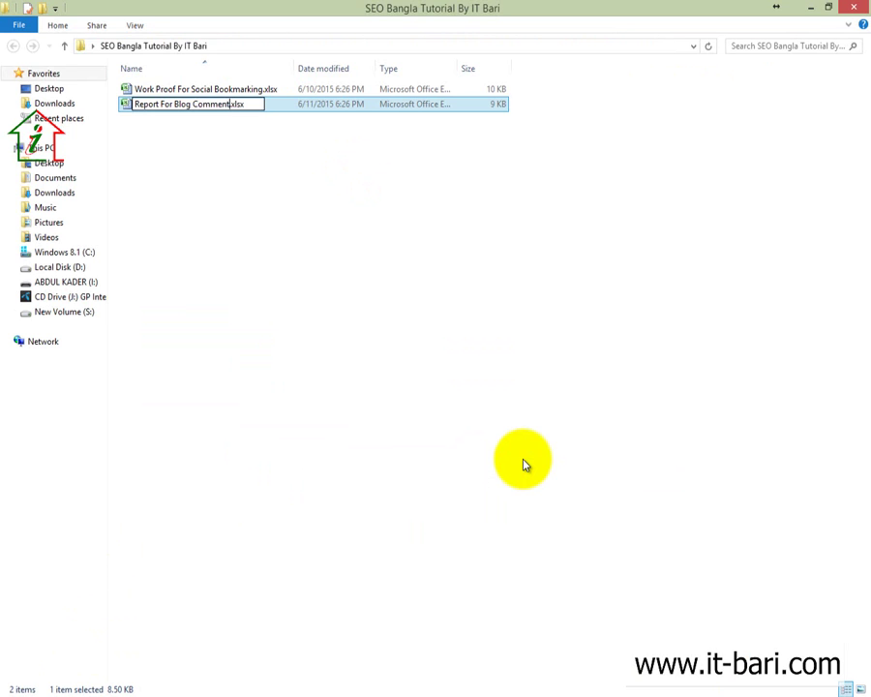
key(Return)
key(Return)
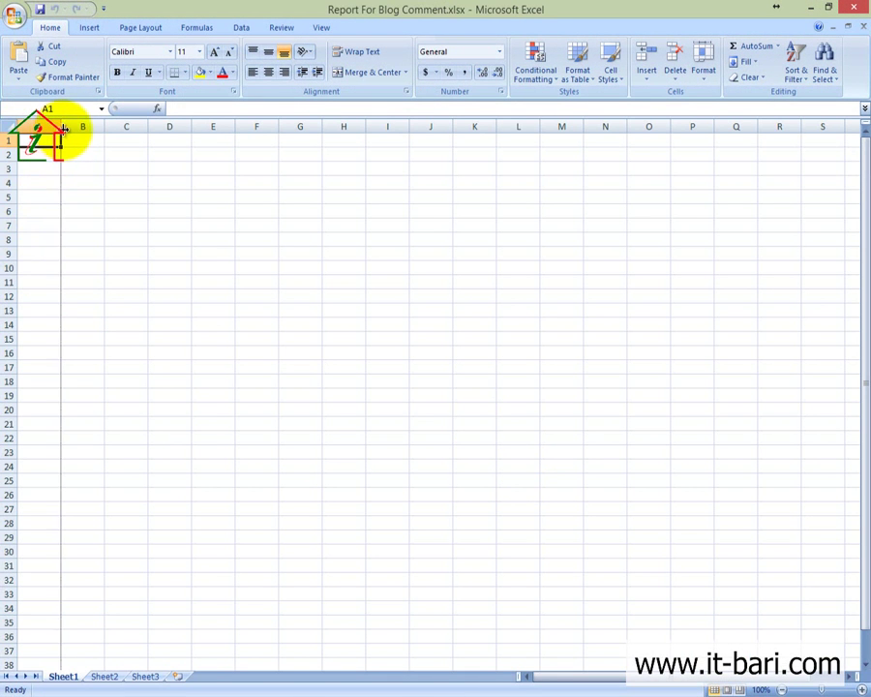
Widen columns A and B and enter the headers URL in A1 and Keyword in B1
drag(61, 128, 345, 129)
double_click(189, 143)
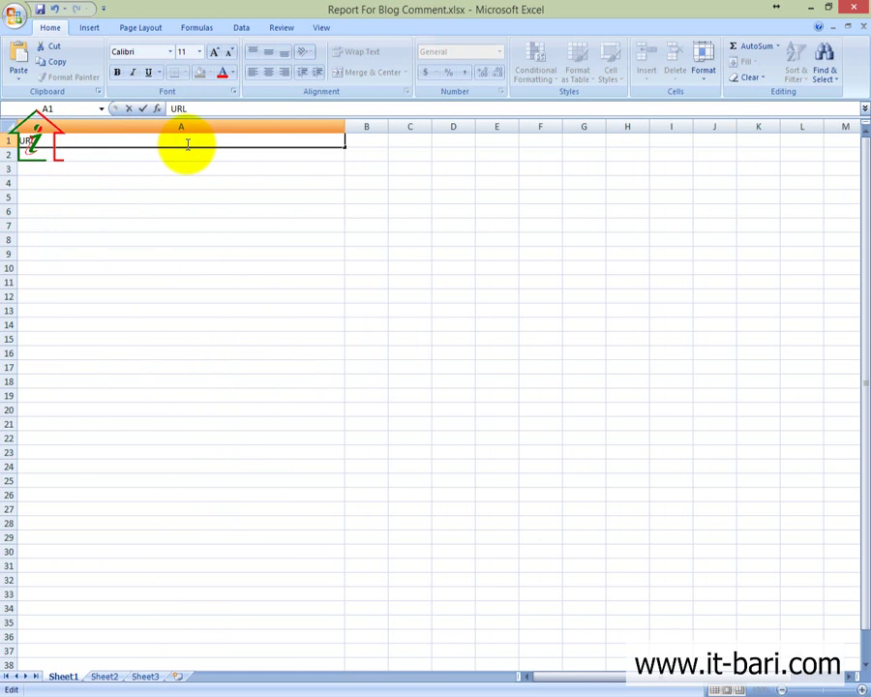
click(366, 140)
drag(387, 128, 540, 147)
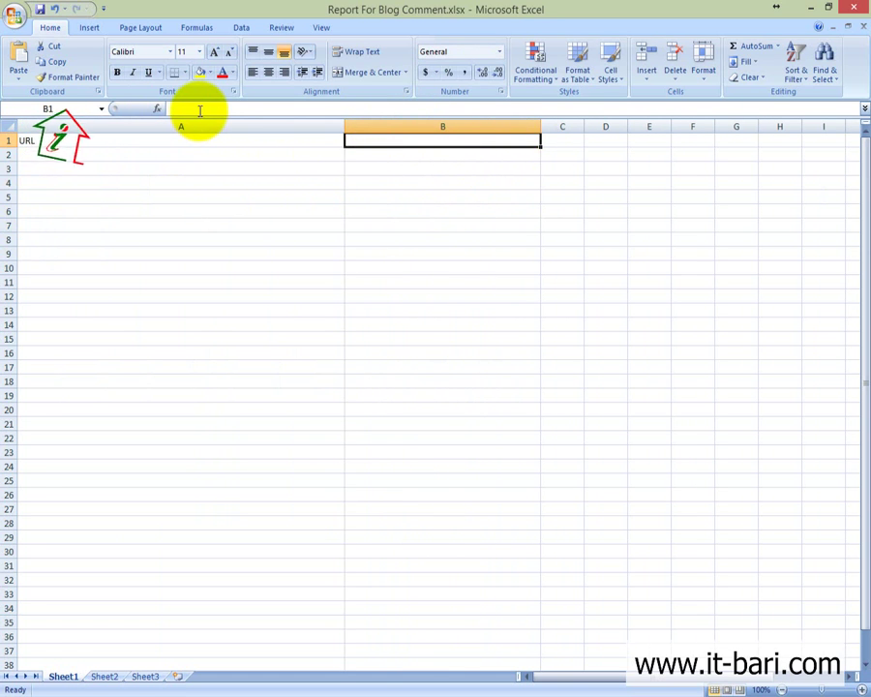
click(197, 110)
text(Keyword)
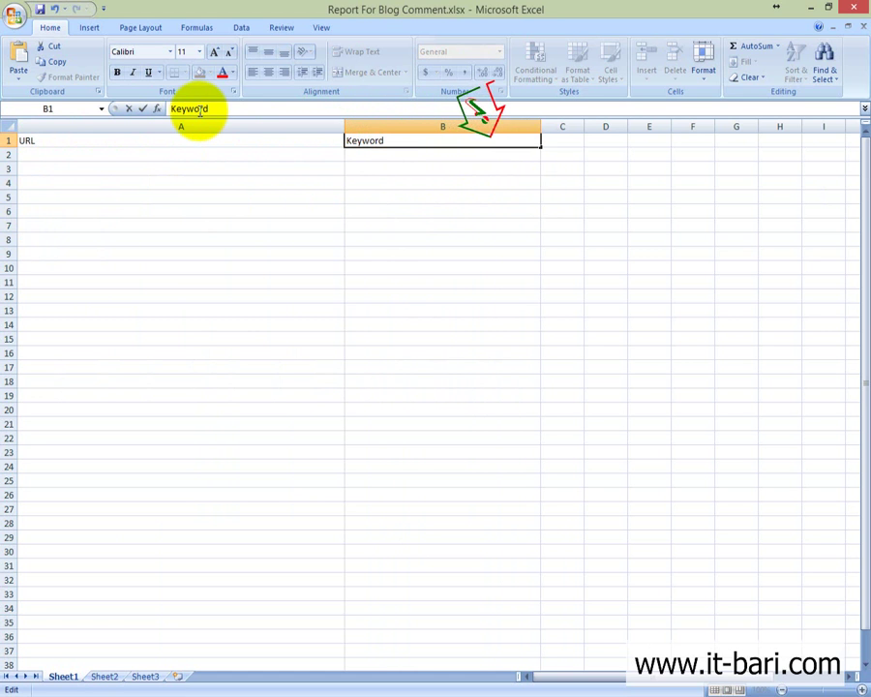
Widen columns C and D and enter the headers Page Rank in C1 and Alexa Rank in D1
click(561, 141)
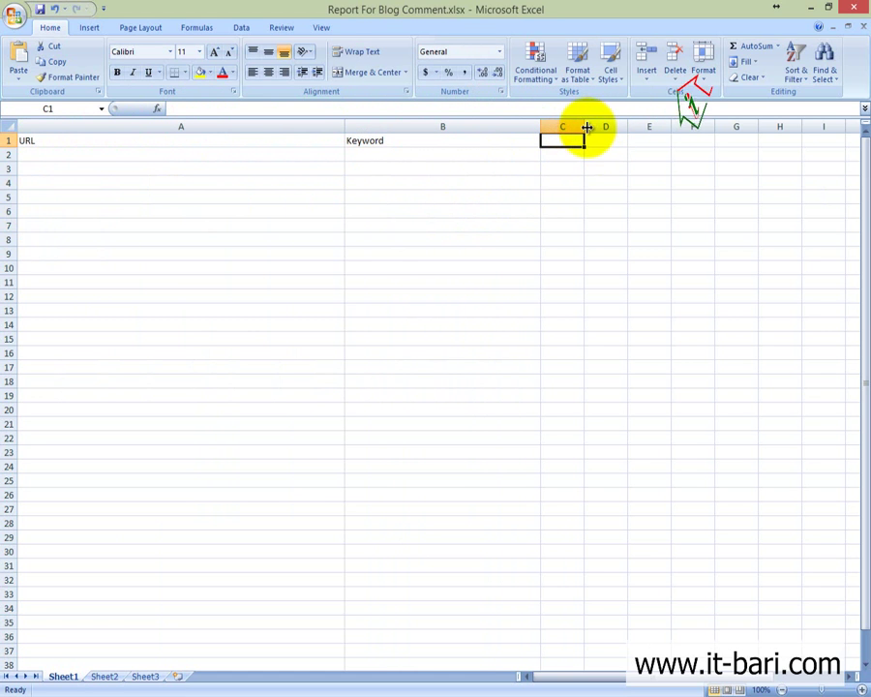
drag(588, 125, 675, 132)
click(212, 108)
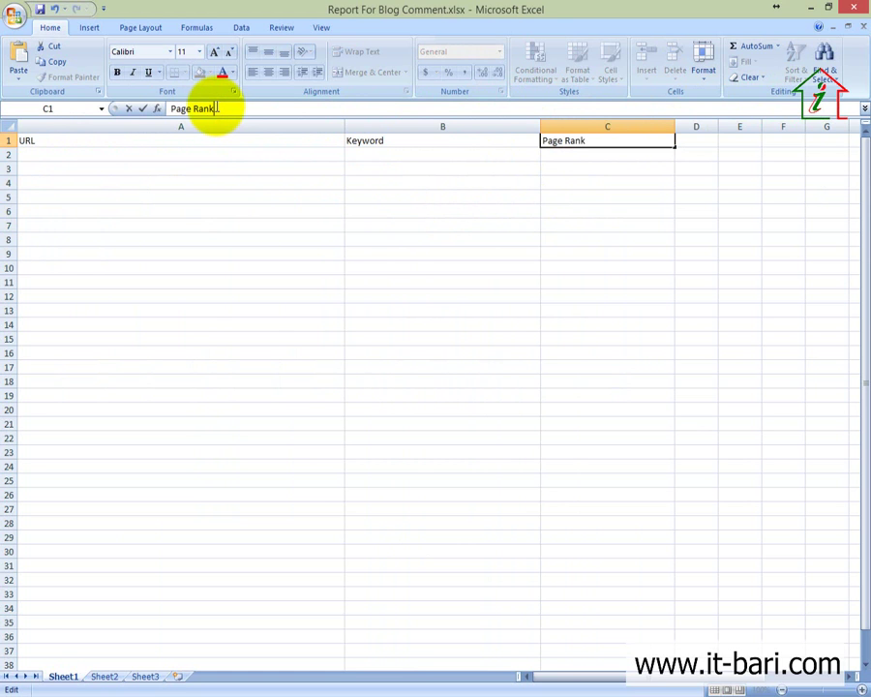
click(705, 141)
drag(718, 127, 761, 128)
click(379, 114)
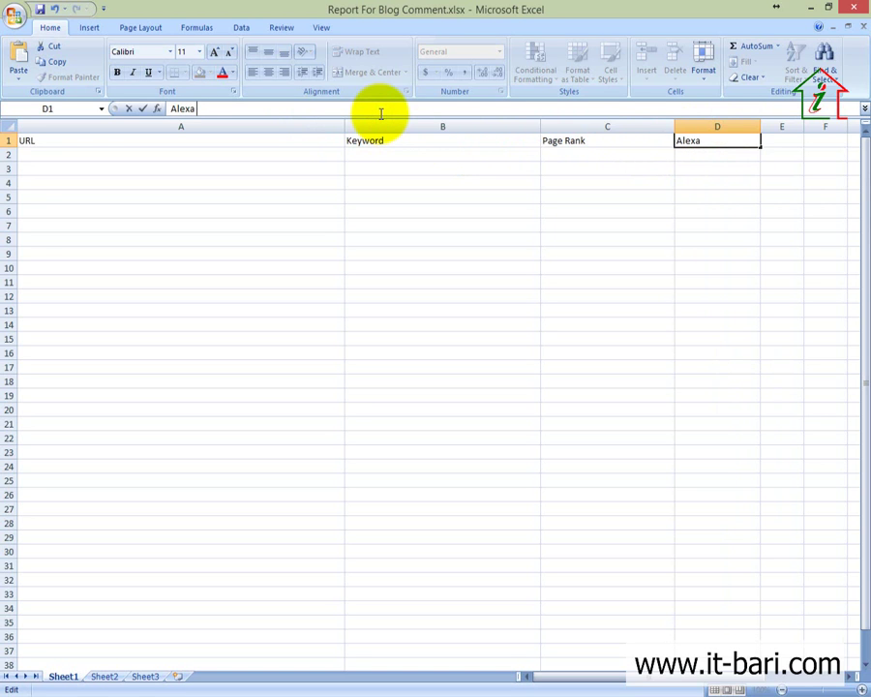
text(Alexa Rank)
Enter the header Remarks in cell E1
click(775, 140)
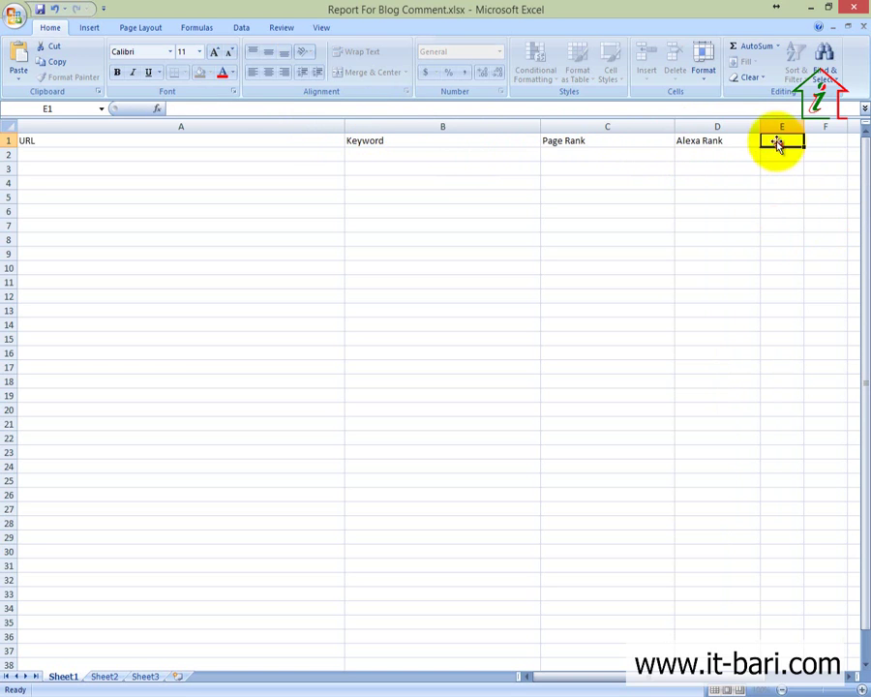
text(Remar)
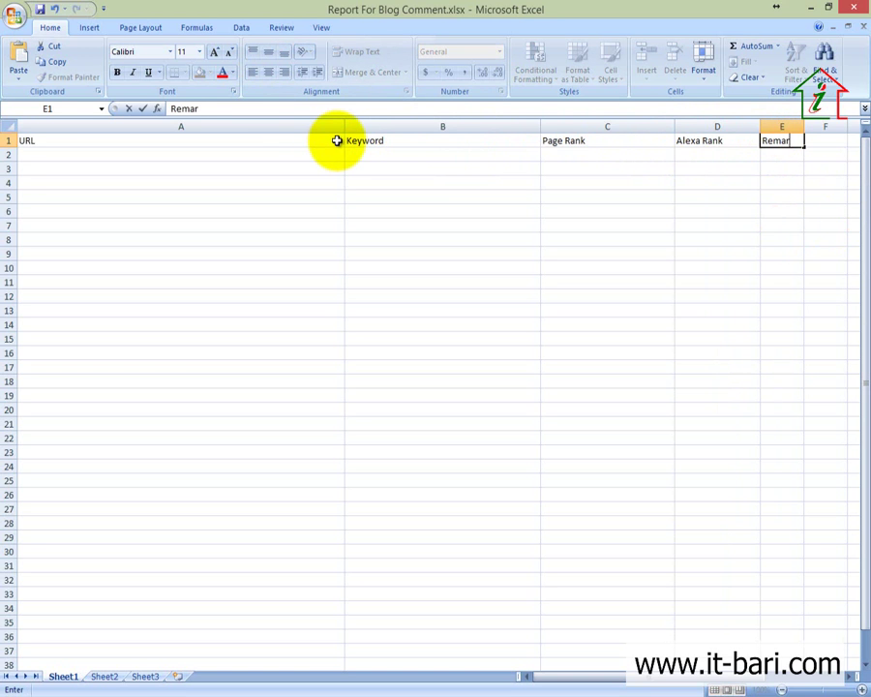
click(518, 201)
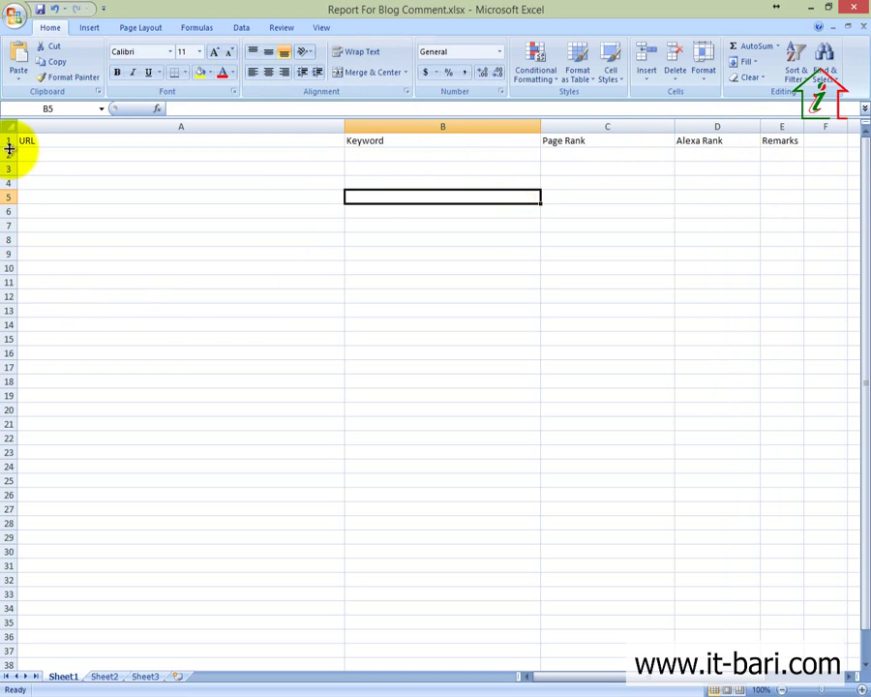
Format the header cells A1 to E1 as bold, red and centered
click(45, 145)
drag(45, 146, 792, 140)
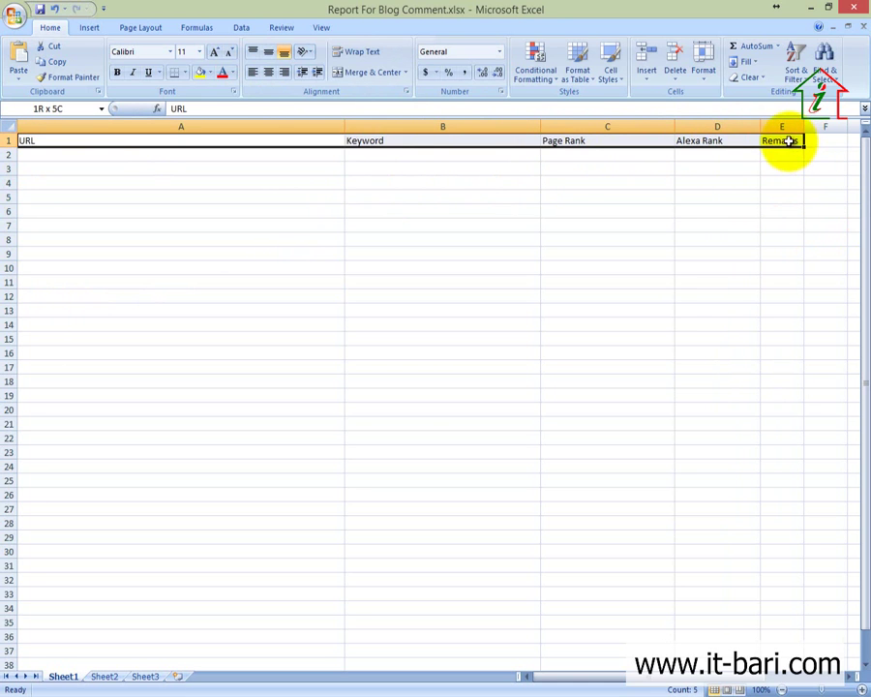
key(ctrl+b)
key(ctrl+v)
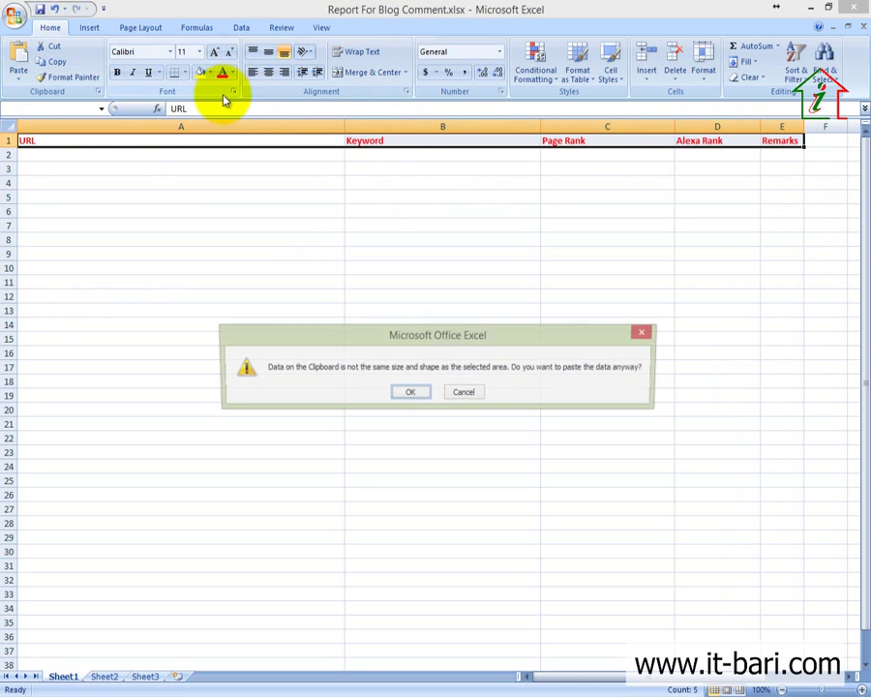
click(463, 390)
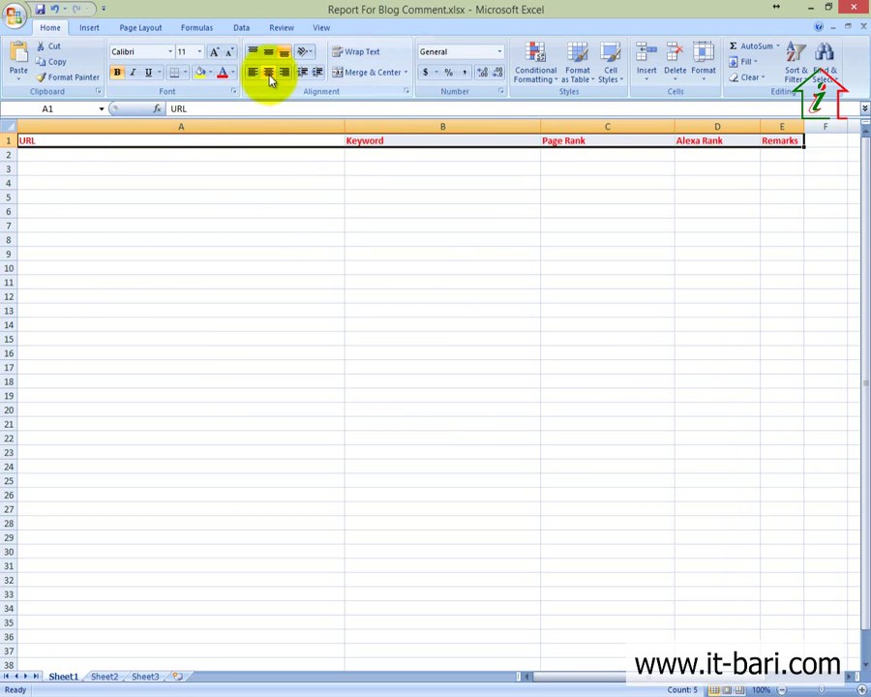
click(268, 72)
click(140, 208)
Paste the copied comment address into cell A3 and widen column A until the whole address fits
click(84, 173)
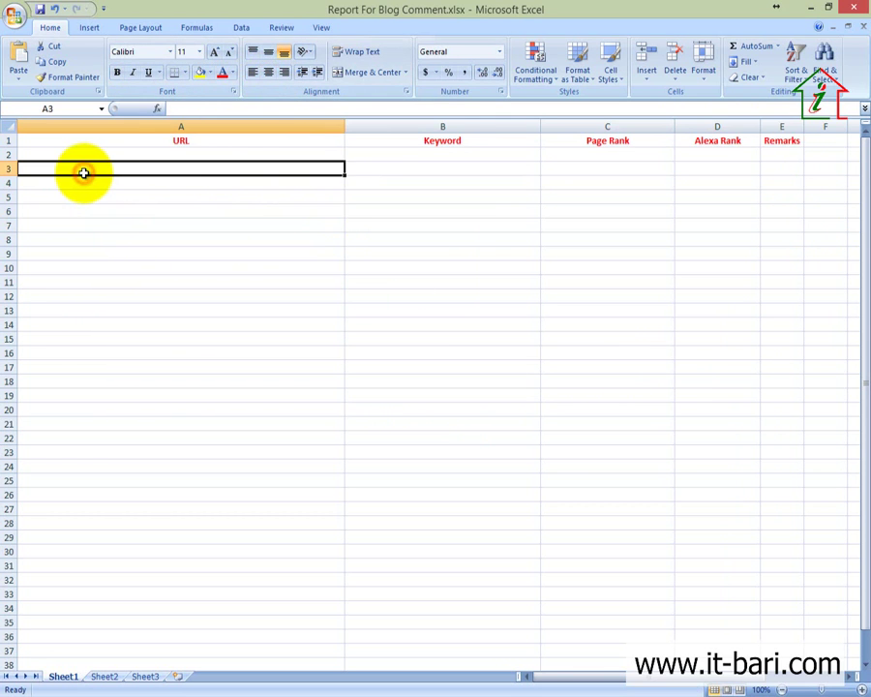
text(http://www.pcmemoirs.com/2013/12/18/review-flip-pdf-excellent-page-flipping-ebook-maker-flipbuilder-com/#comment-42879)
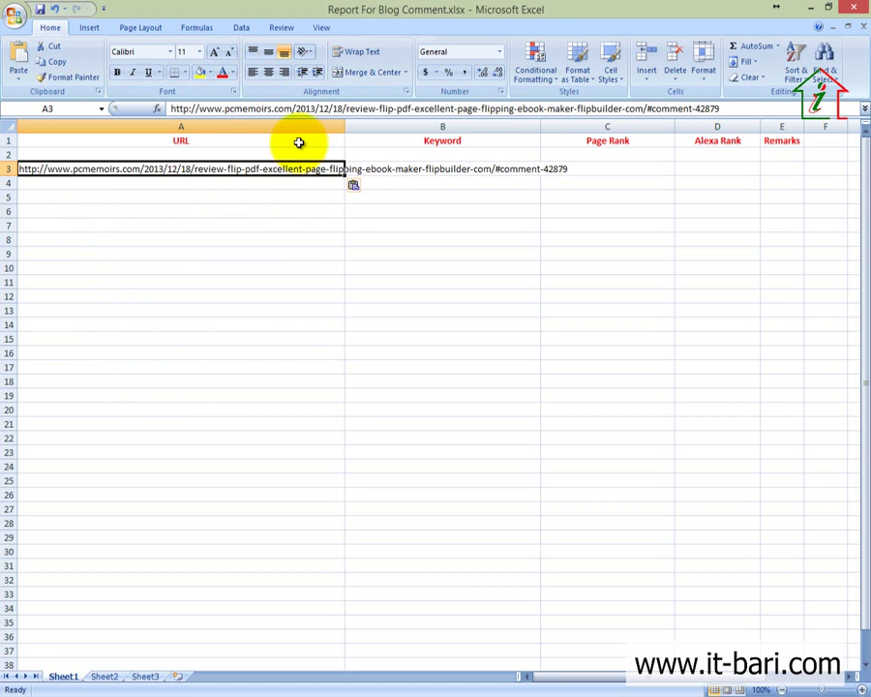
click(208, 227)
click(306, 166)
drag(343, 128, 595, 128)
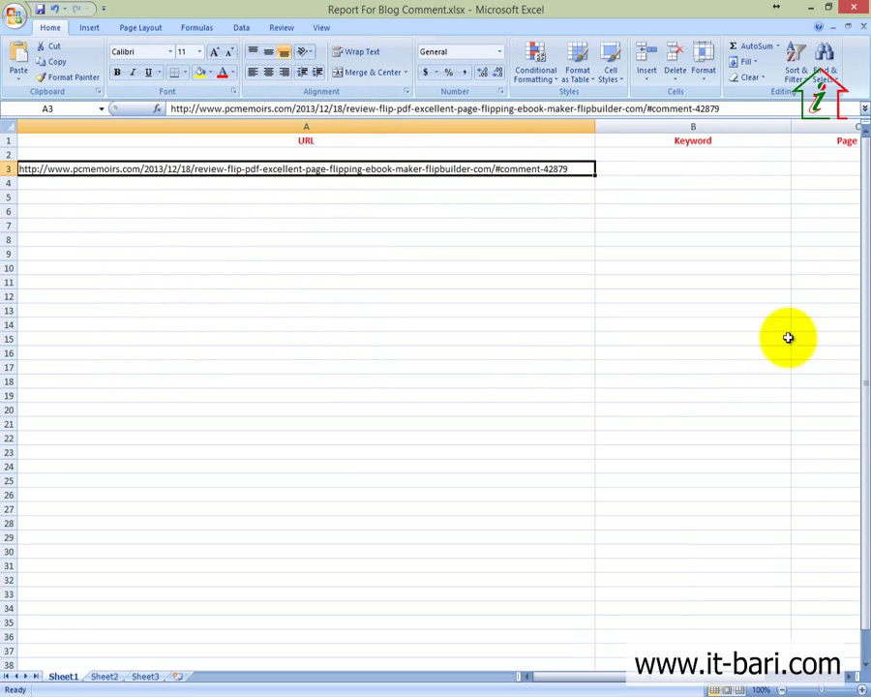
Check the comment's author name on the blog page in Chrome and enter wethecoder as the keyword in cell B3 of the Excel sheet
click(693, 170)
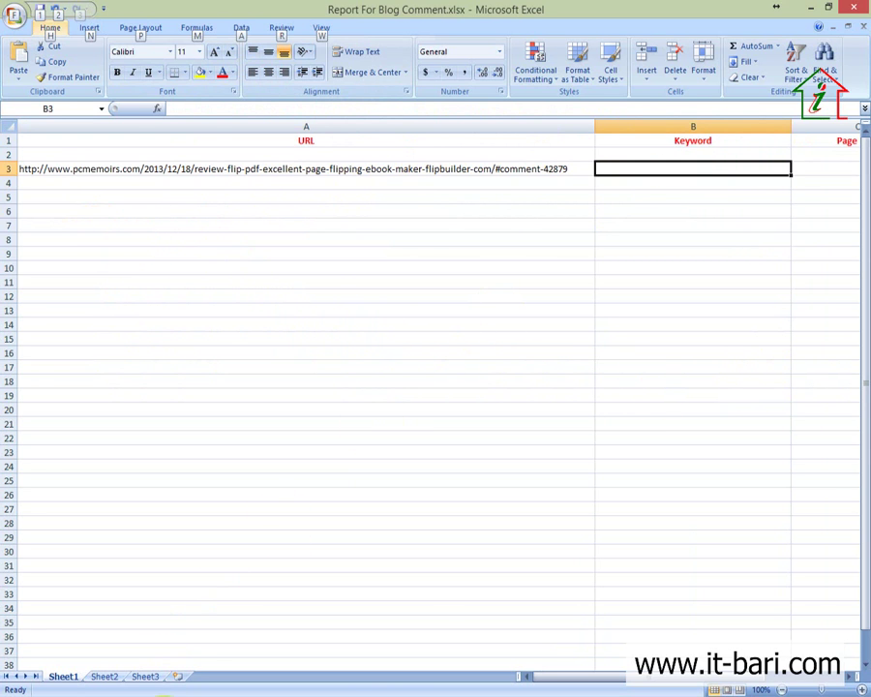
click(176, 689)
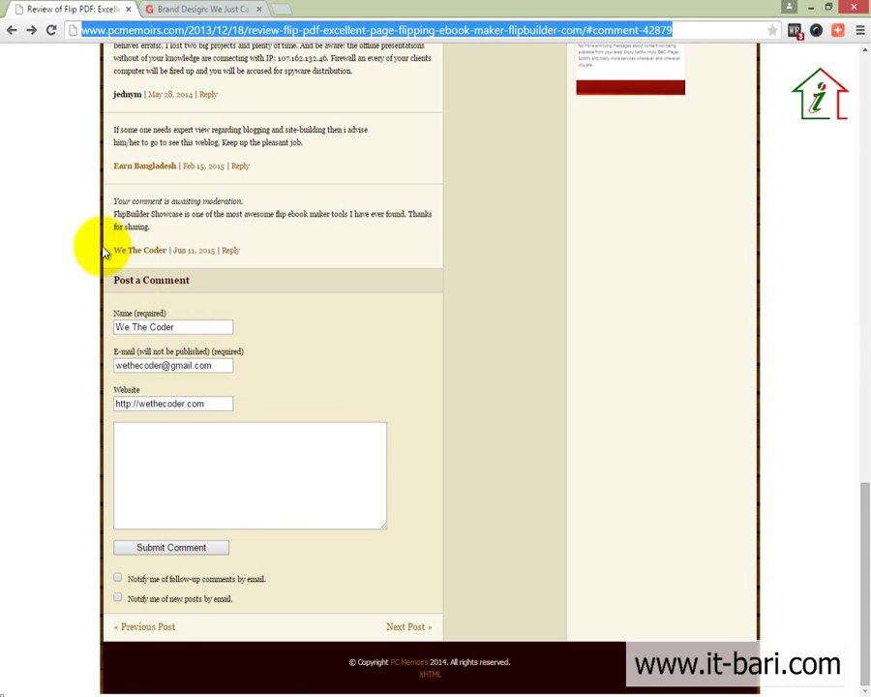
drag(144, 247, 104, 246)
click(481, 290)
key(alt+Tab)
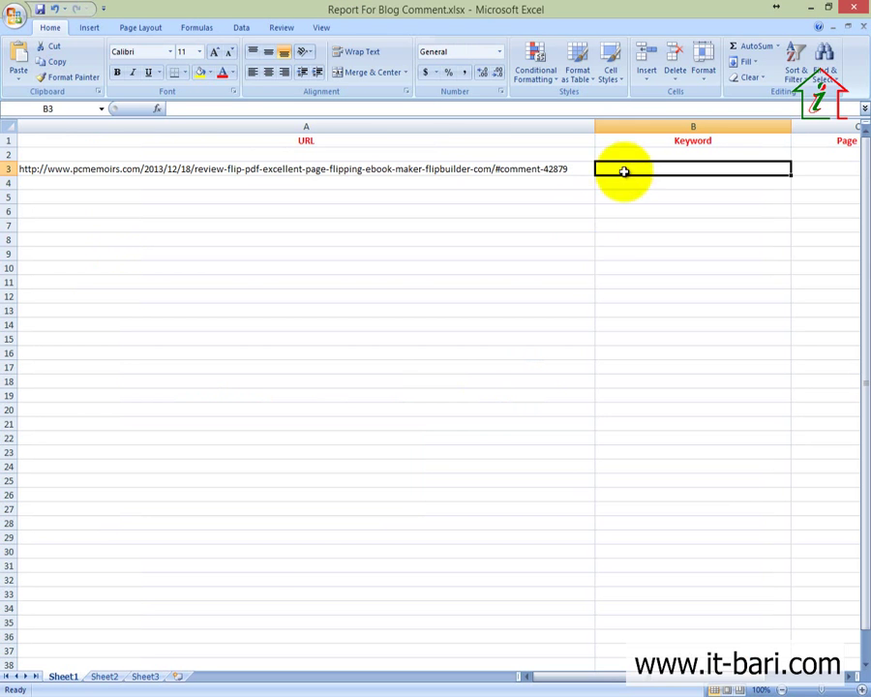
text(wethe)
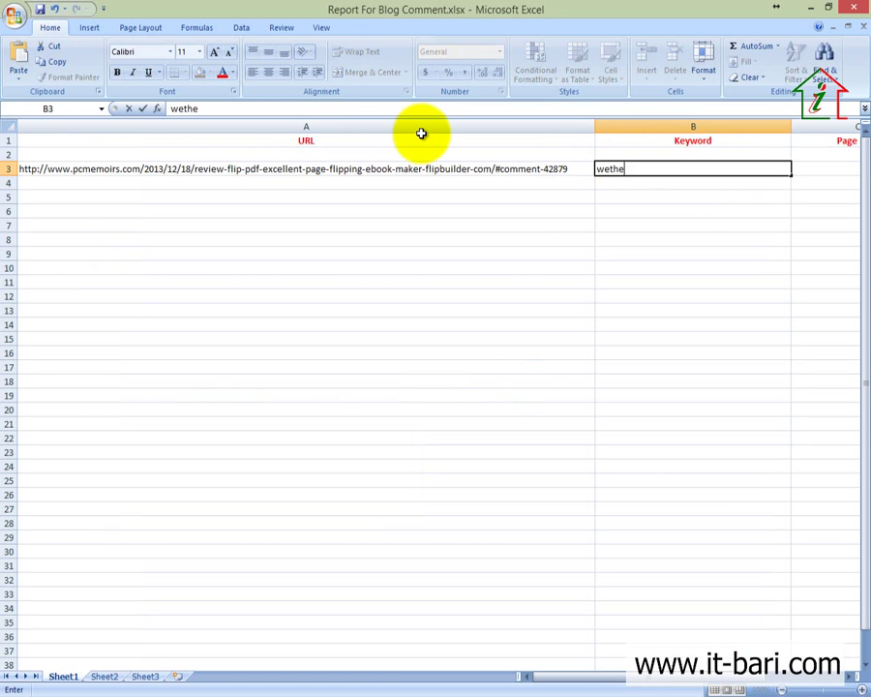
text(coder)
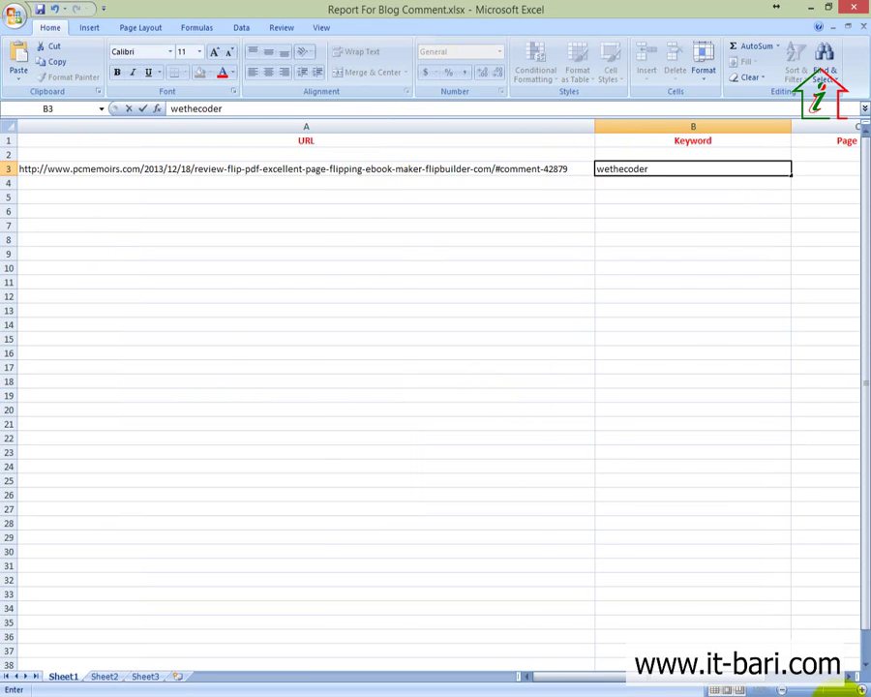
Add spaces to the keyword in B3 so that it reads "we the coder"
drag(743, 680, 716, 681)
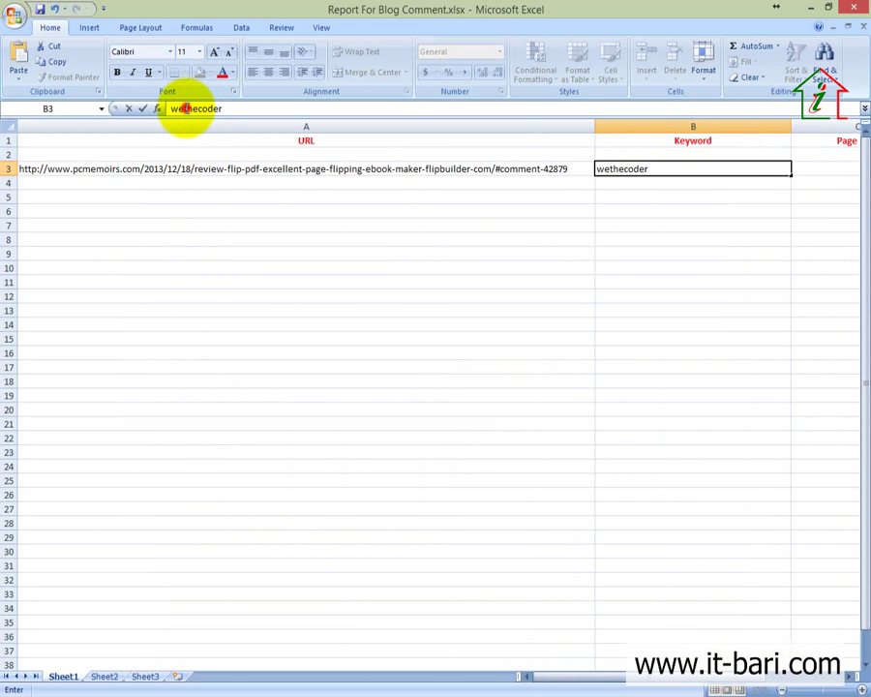
click(185, 108)
click(198, 108)
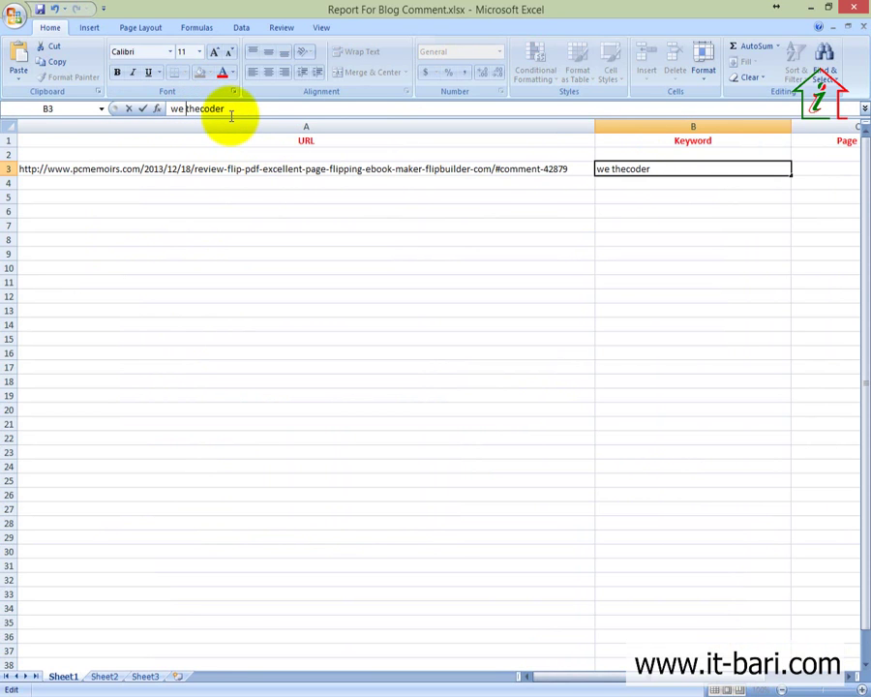
click(474, 310)
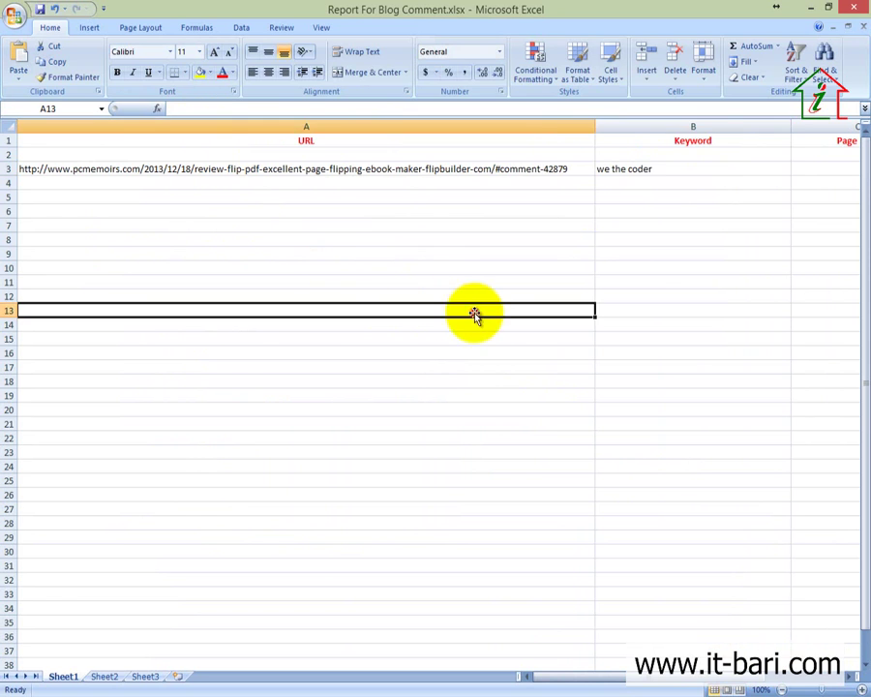
click(681, 172)
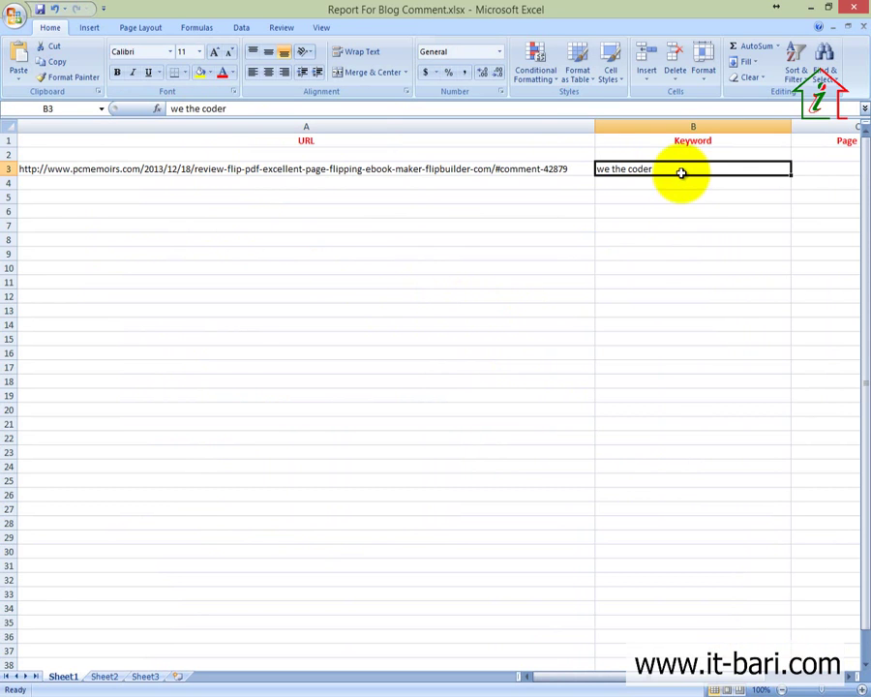
Add a "Which Website" header in cell F1 and widen column F to fit it
click(765, 676)
click(768, 676)
click(777, 676)
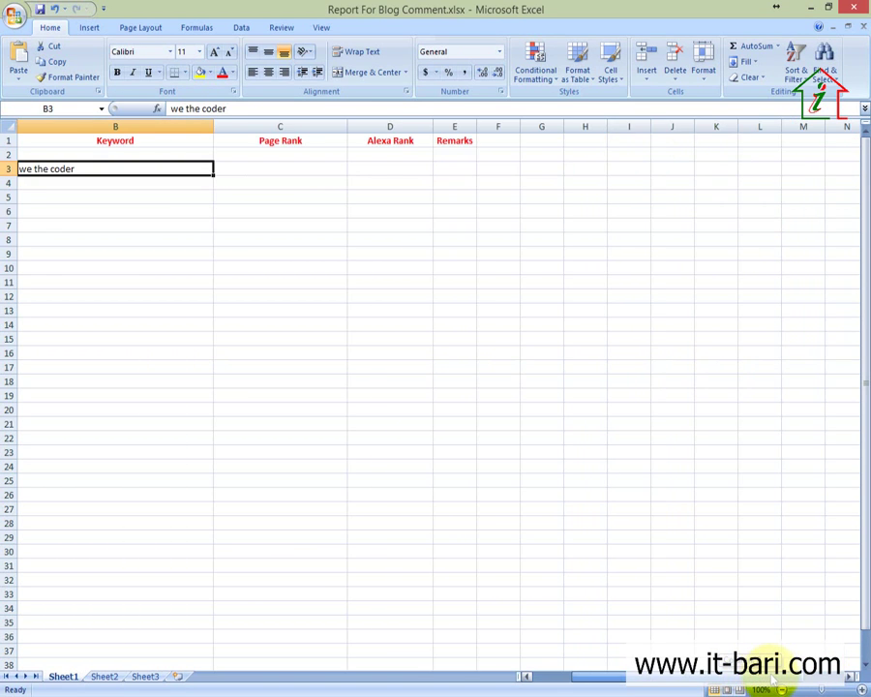
click(499, 141)
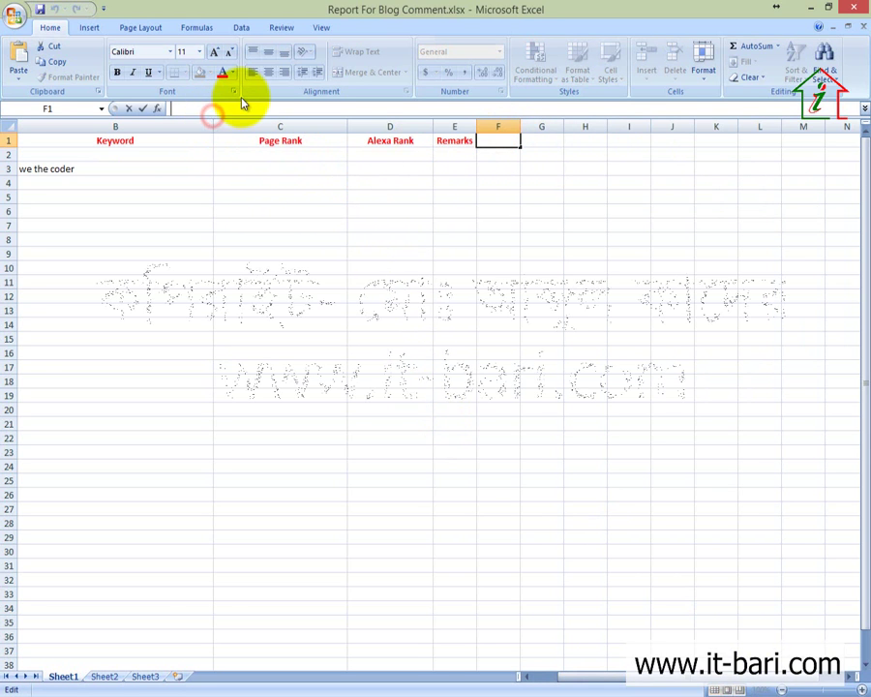
text(Which)
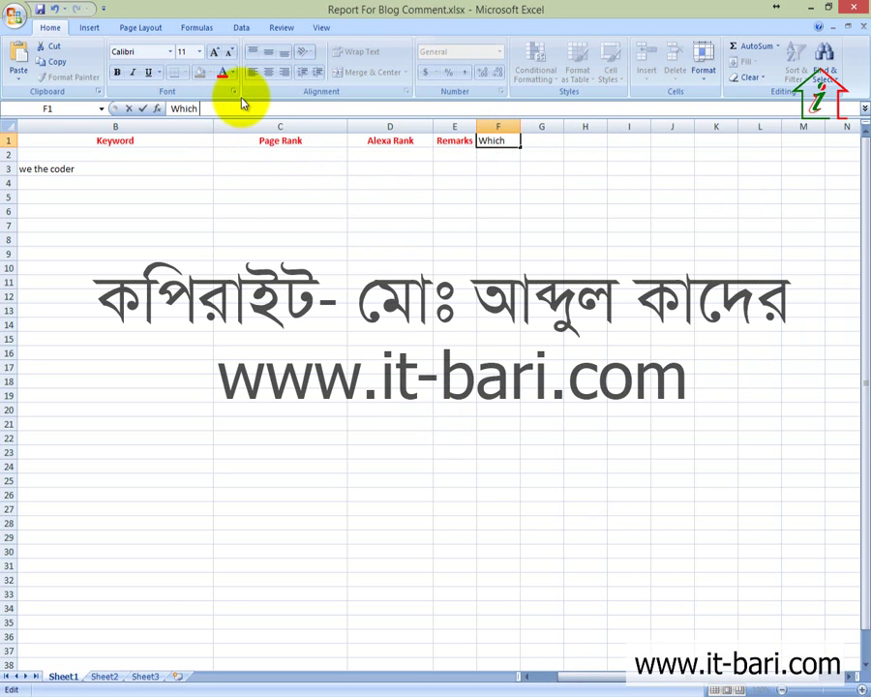
text( Website)
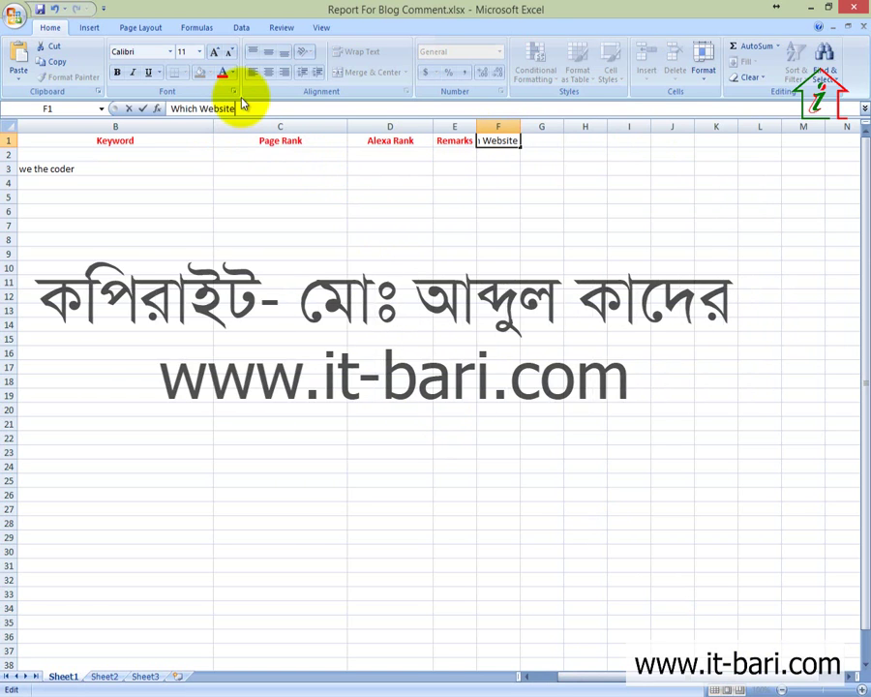
click(382, 225)
drag(520, 126, 651, 136)
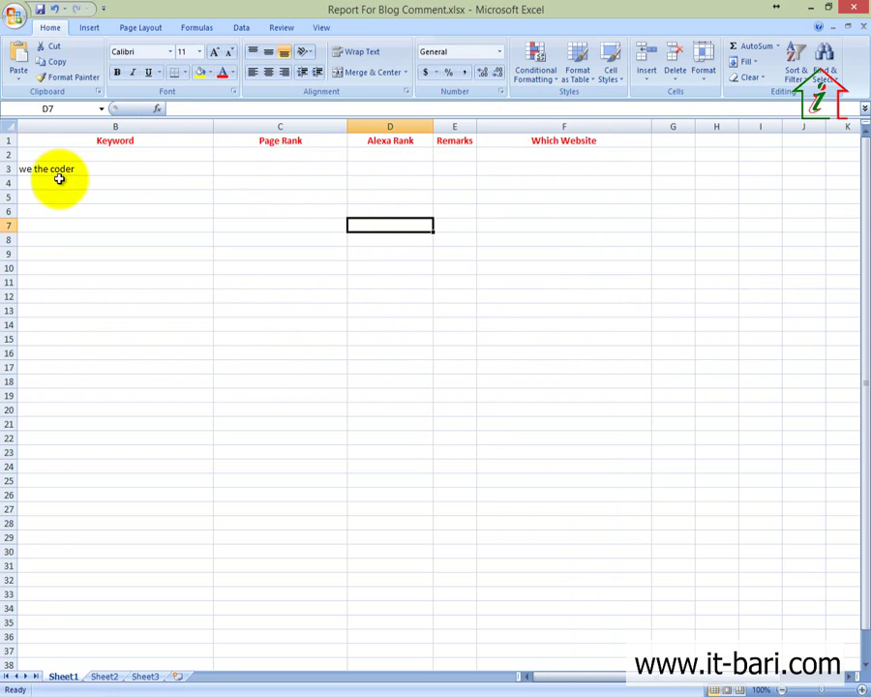
Move the Which Website range F1:F34 into column C, replacing the Page Rank header
click(569, 167)
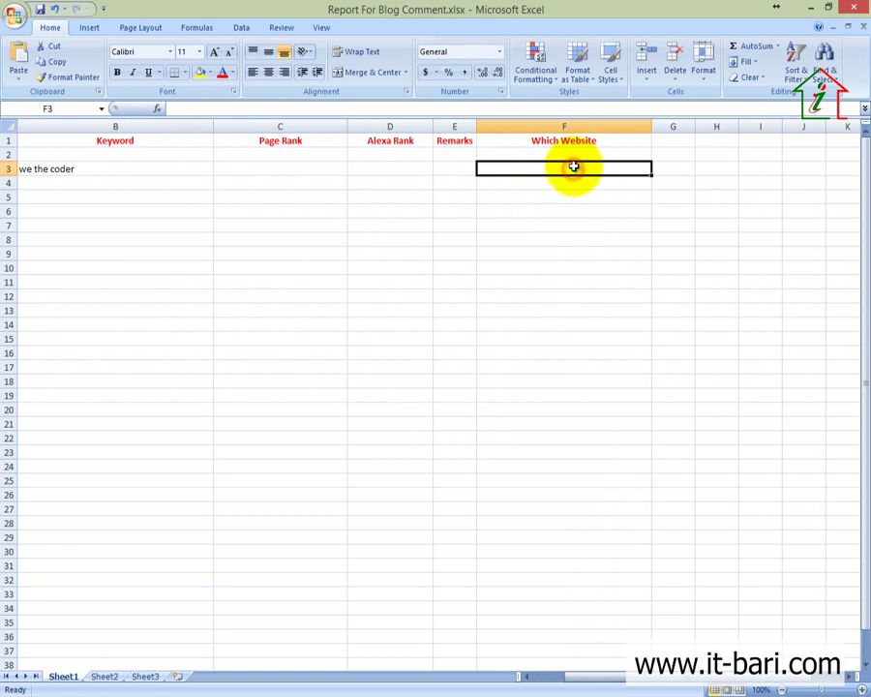
drag(558, 140, 549, 602)
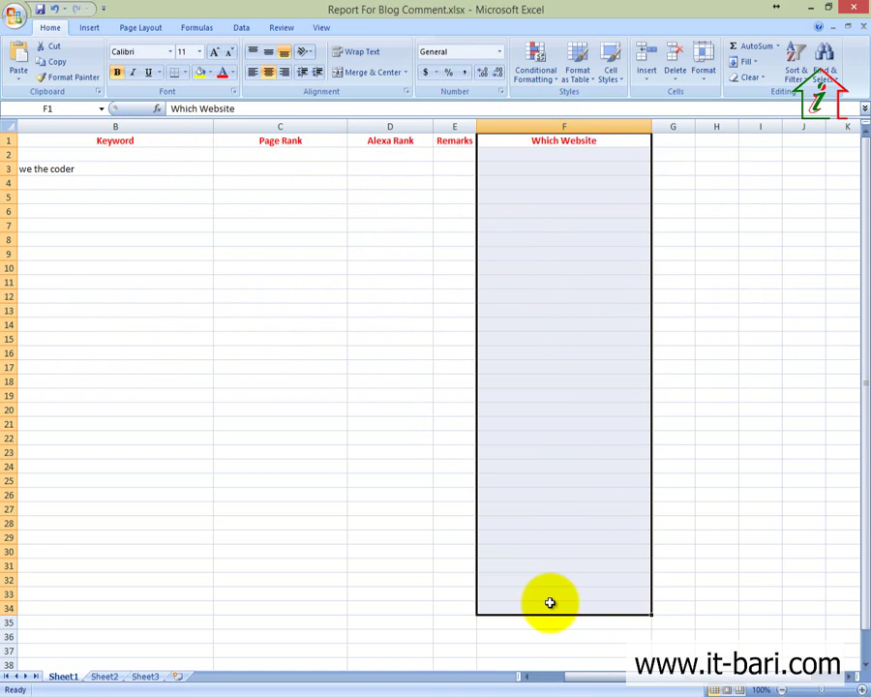
key(ctrl+c)
click(215, 130)
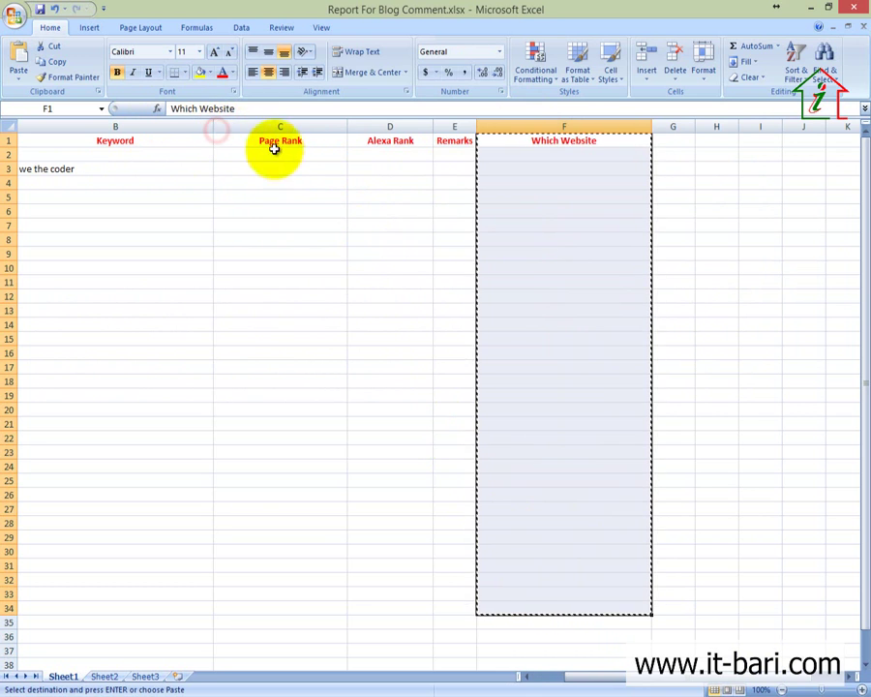
click(260, 127)
key(Return)
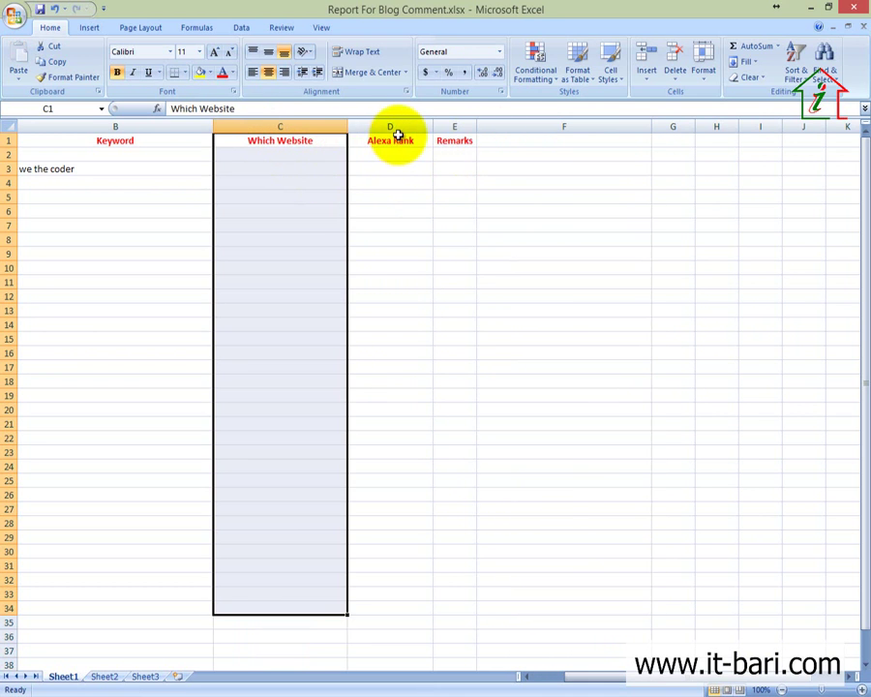
Replace the Remarks header in E1 with "Page Rank" and widen column E slightly
click(503, 141)
click(443, 141)
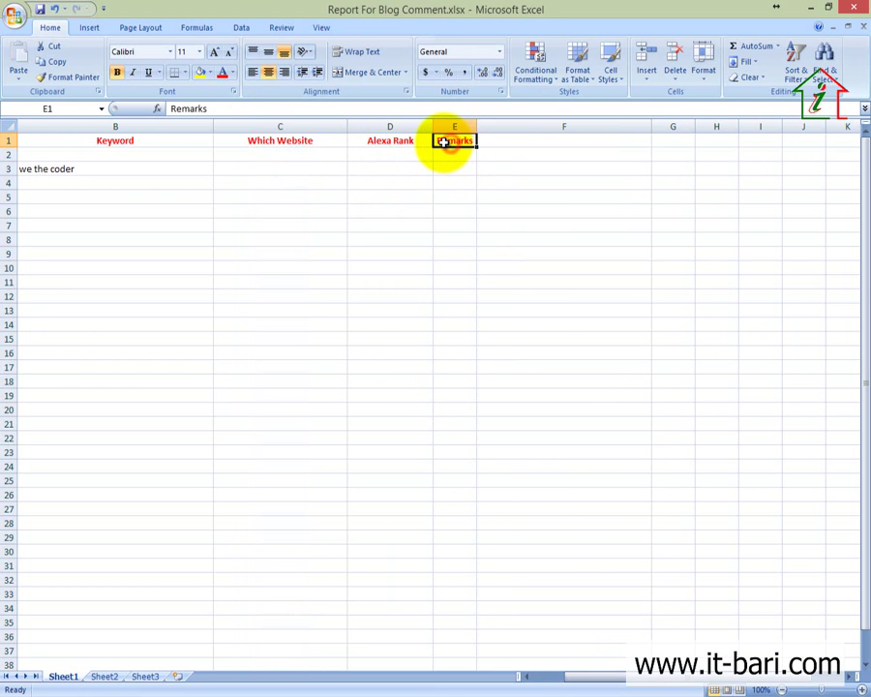
text(Page Rank)
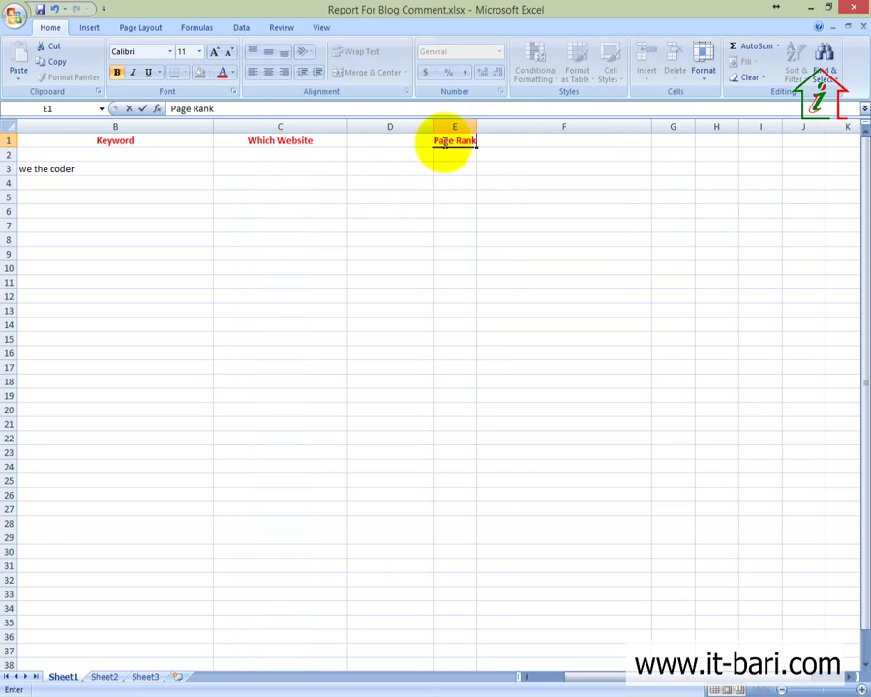
click(392, 181)
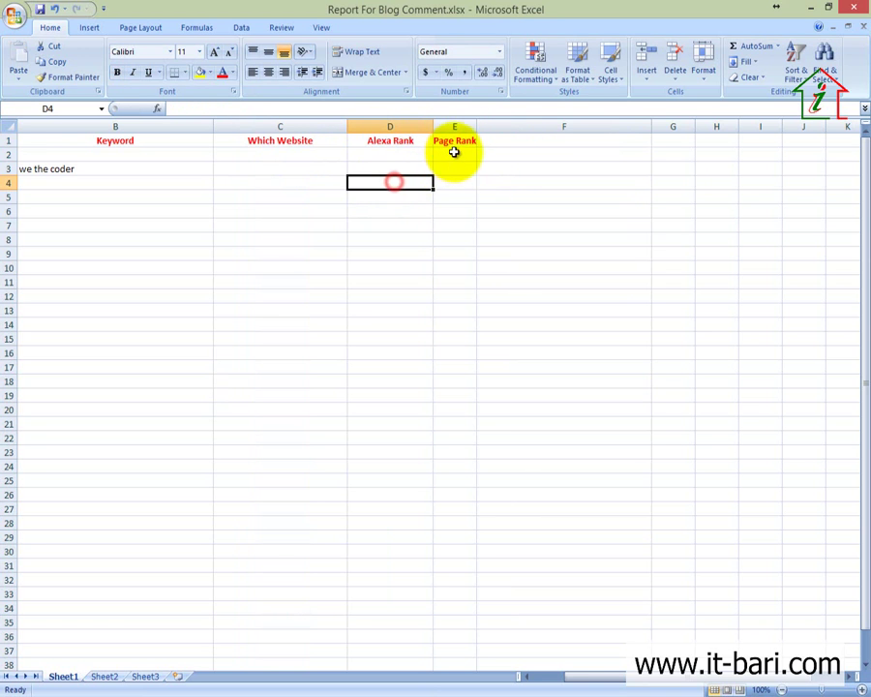
drag(477, 128, 505, 137)
Enter "Remarks" as the header in cell F1
click(529, 141)
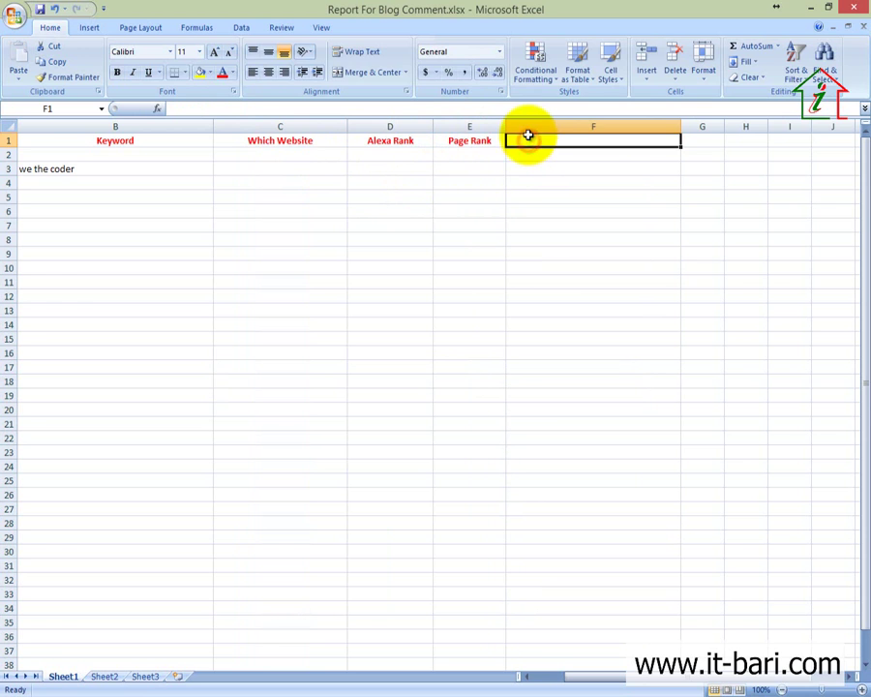
text(Remarks)
click(336, 196)
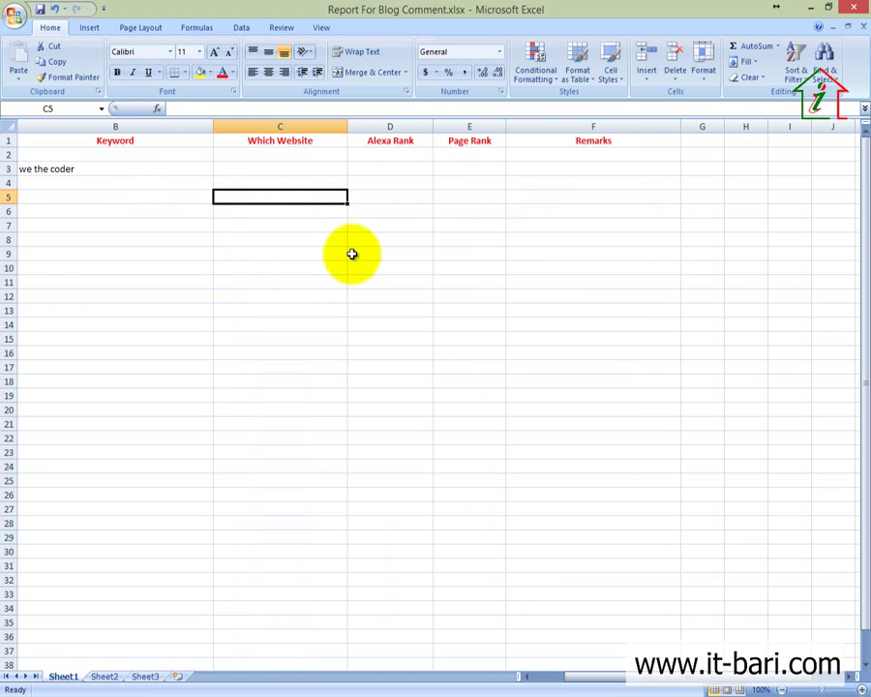
click(280, 168)
text(http)
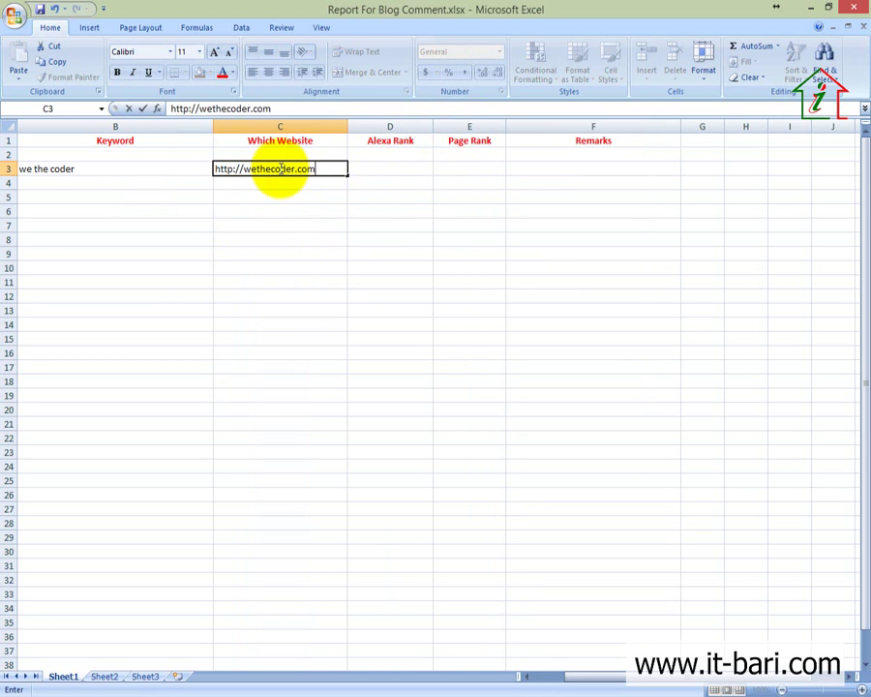
text(://wethecoder.com)
click(377, 168)
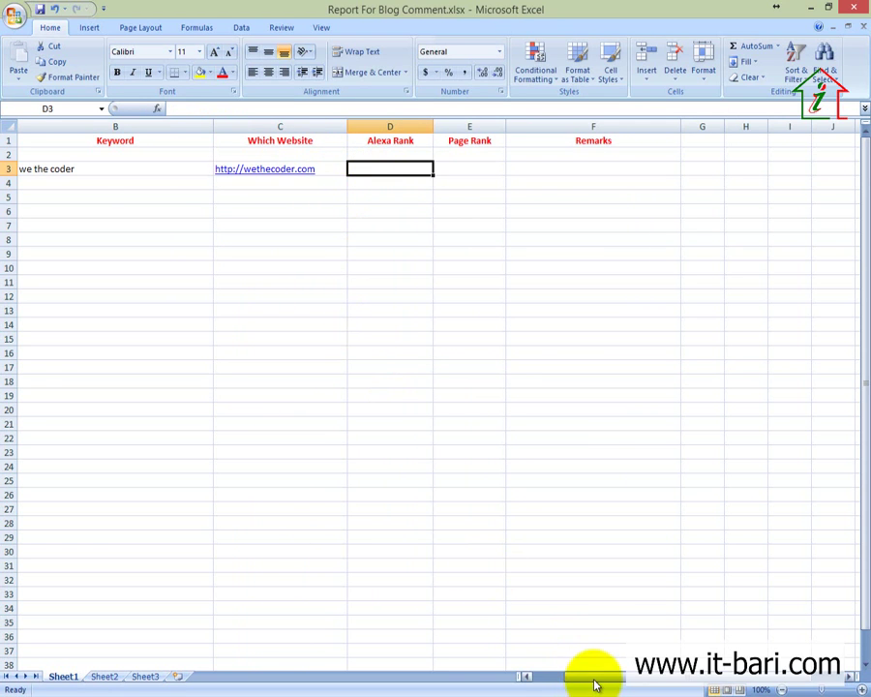
Look up the pcmemoirs.com Alexa rank with the WR extension in Chrome and enter 1249753 in cell D3 of the Excel sheet
click(135, 692)
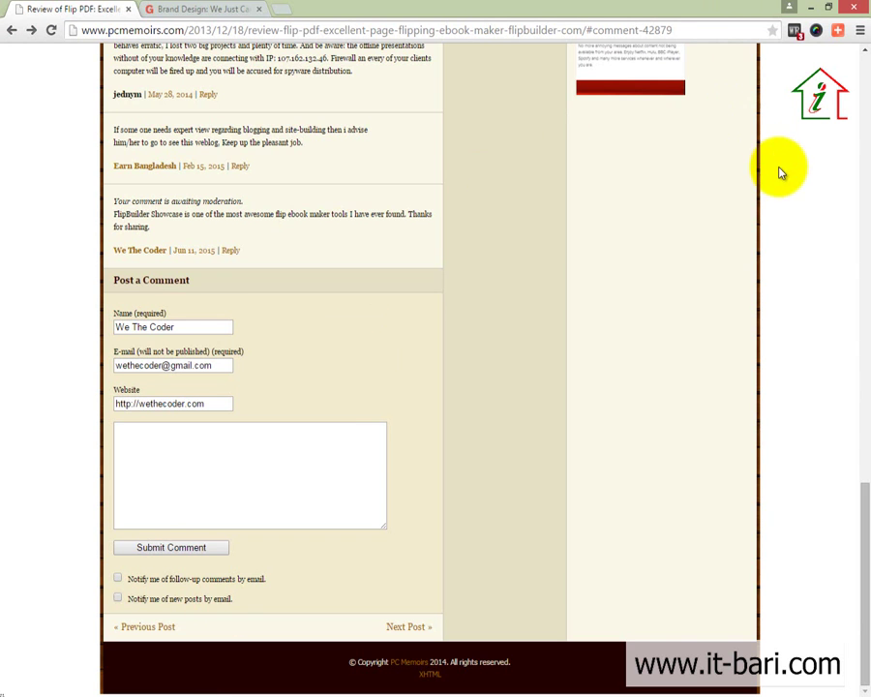
scroll(780, 172, up, 10)
click(796, 32)
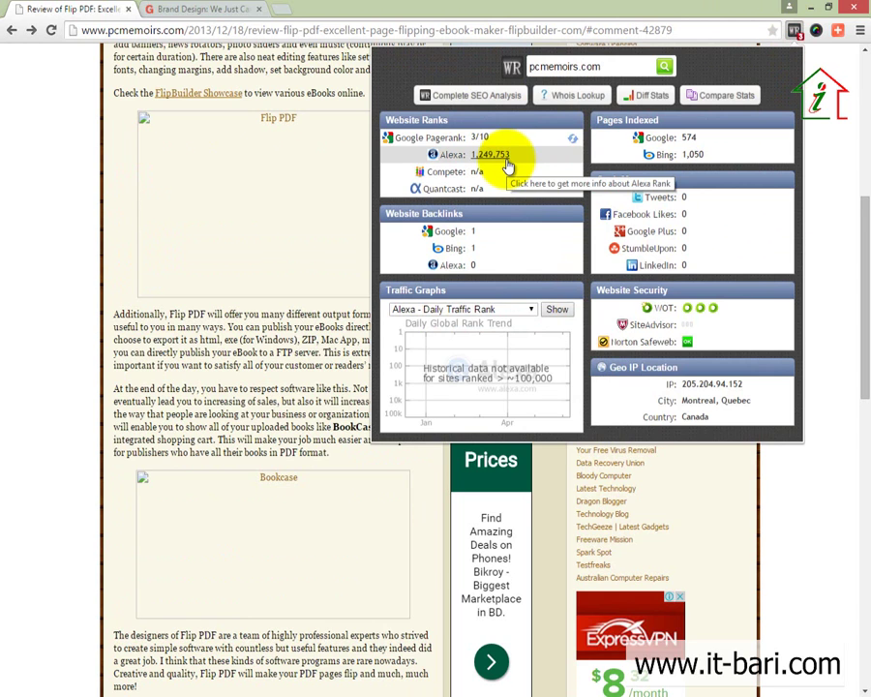
key(alt+Tab)
text(1)
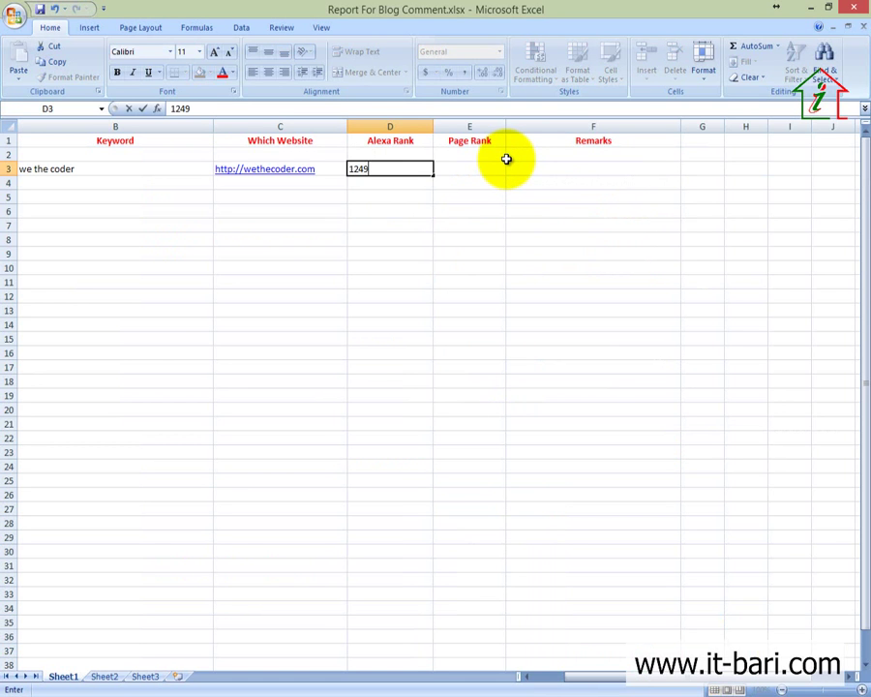
text(249753)
Check the Google Pagerank of pcmemoirs.com in Chrome and enter 3 in cell E3 of the Excel sheet
click(494, 168)
key(alt+Tab)
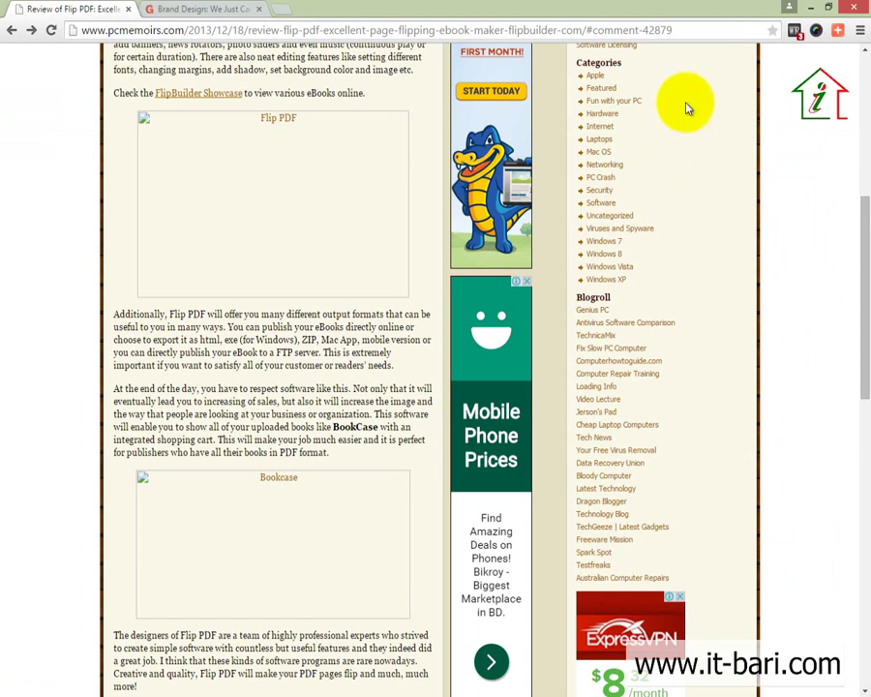
click(796, 32)
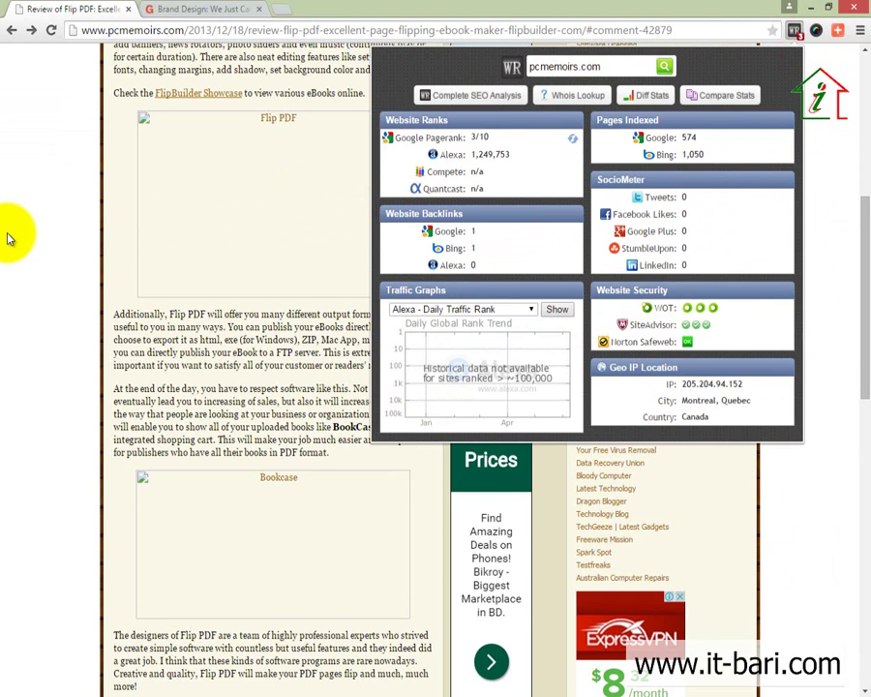
key(alt+Tab)
text(3)
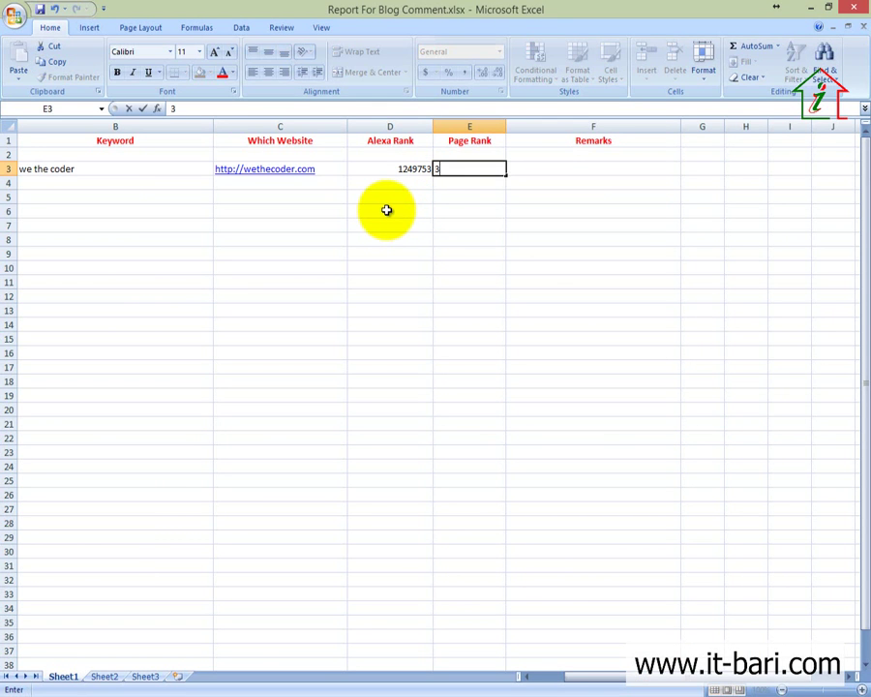
click(564, 168)
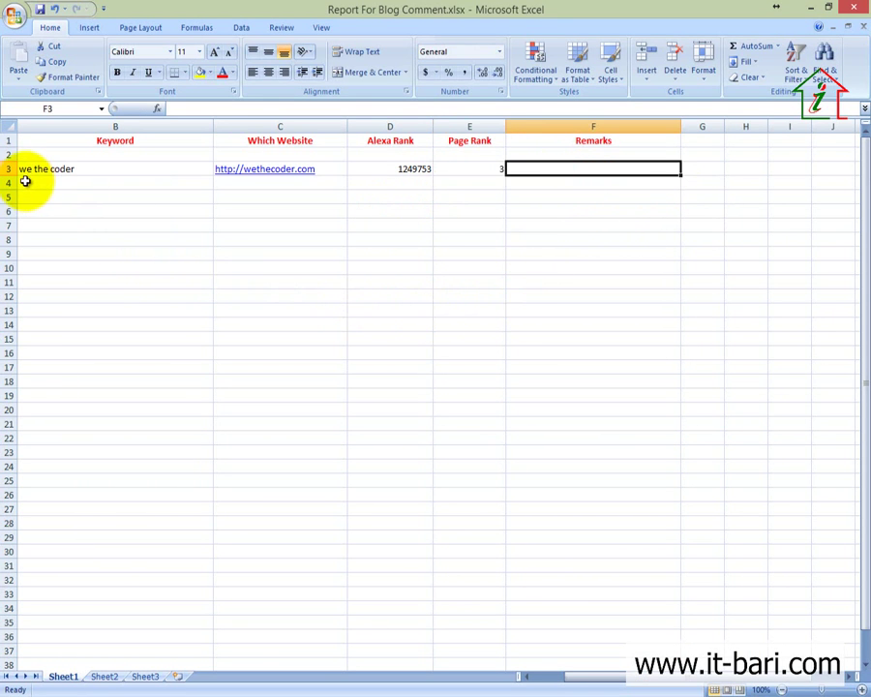
Copy the address of the gensleron.com Brand Design page from Chrome and paste it into cell A4 of the Excel sheet
click(29, 183)
key(Left)
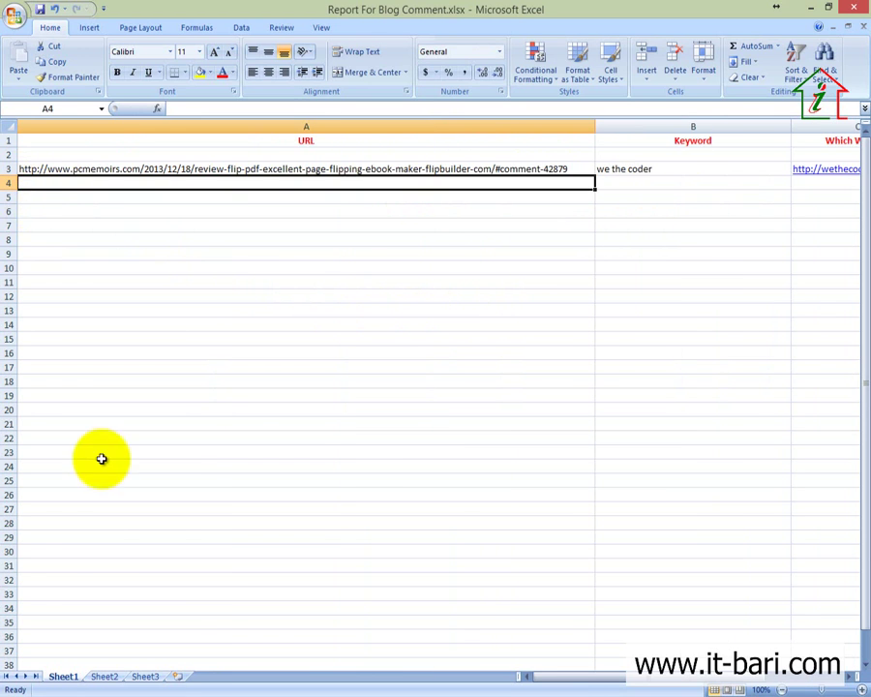
key(alt+Tab)
click(189, 9)
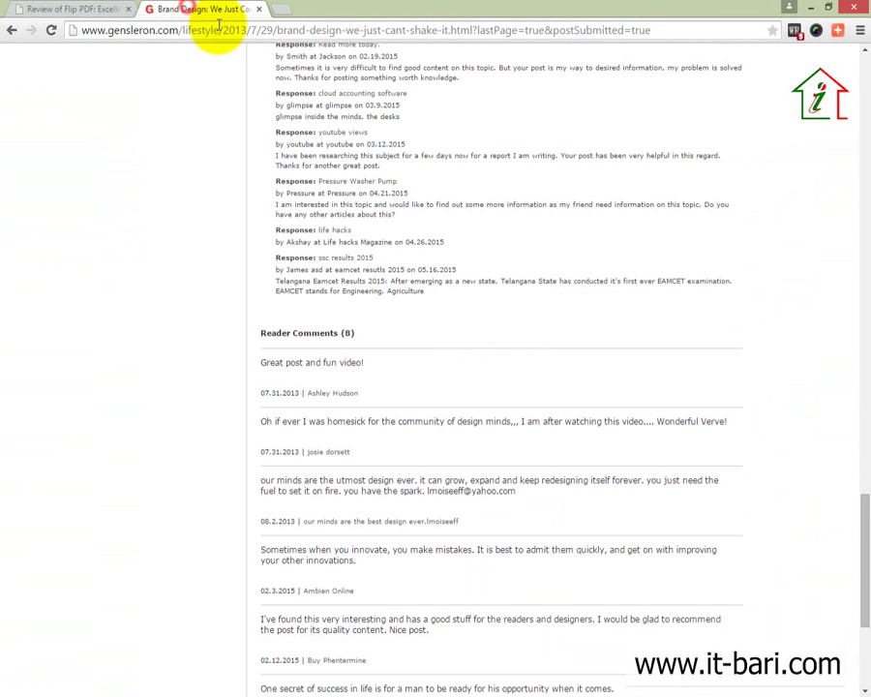
click(224, 34)
key(ctrl+c)
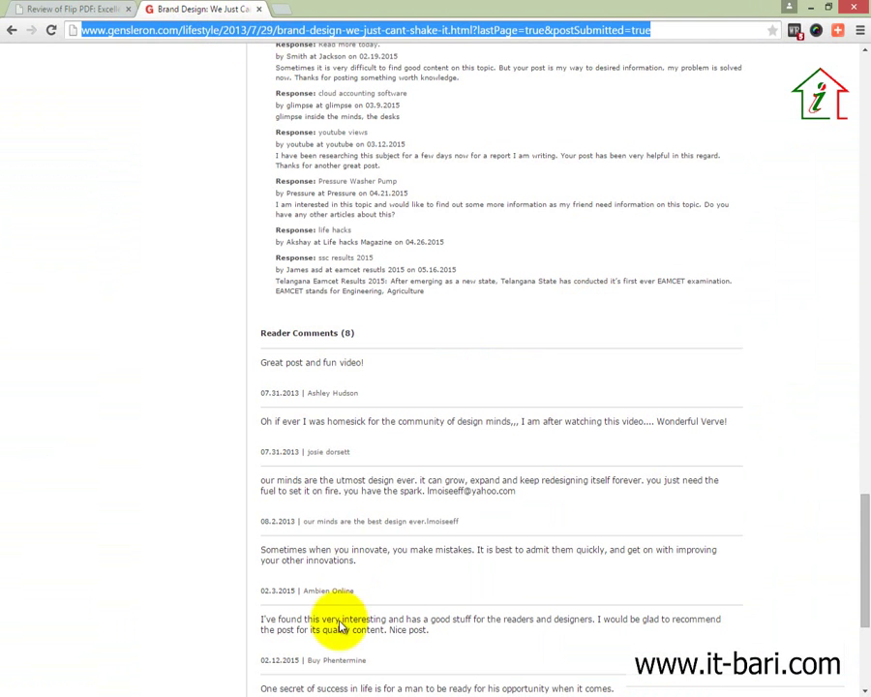
key(alt+Tab)
key(ctrl+v)
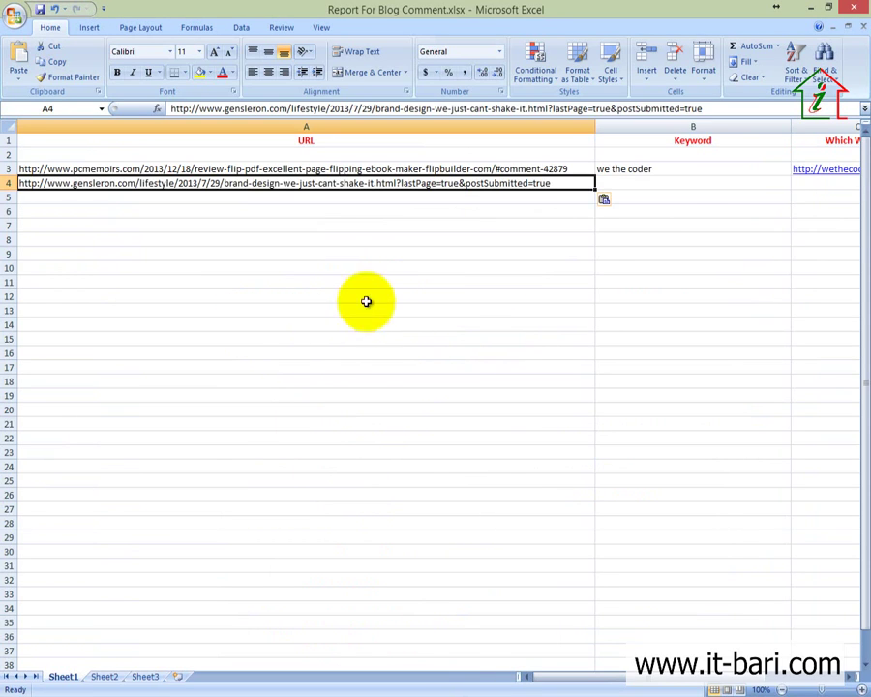
Check the responses and reader comments on the gensleron.com page in Chrome and enter "3d technology" as the keyword in cell B4 in Excel
click(656, 183)
text(we th)
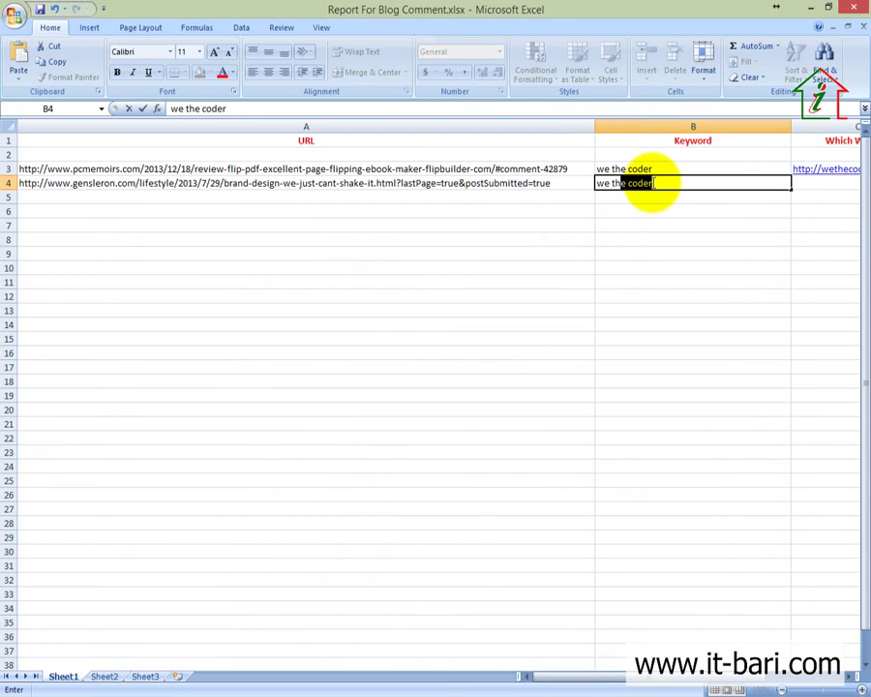
key(alt+Tab)
scroll(368, 429, down, 3)
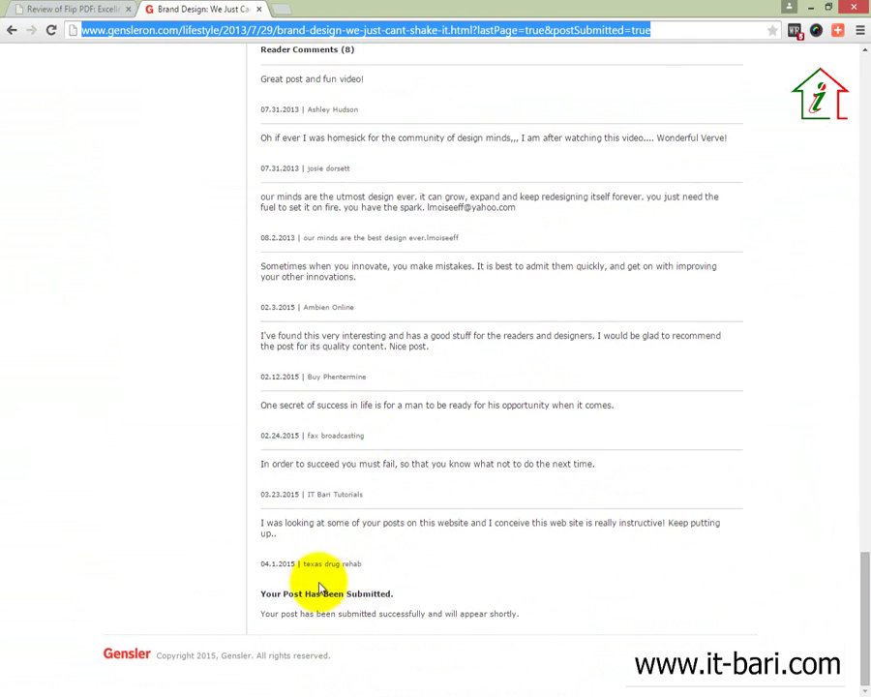
scroll(325, 548, up, 5)
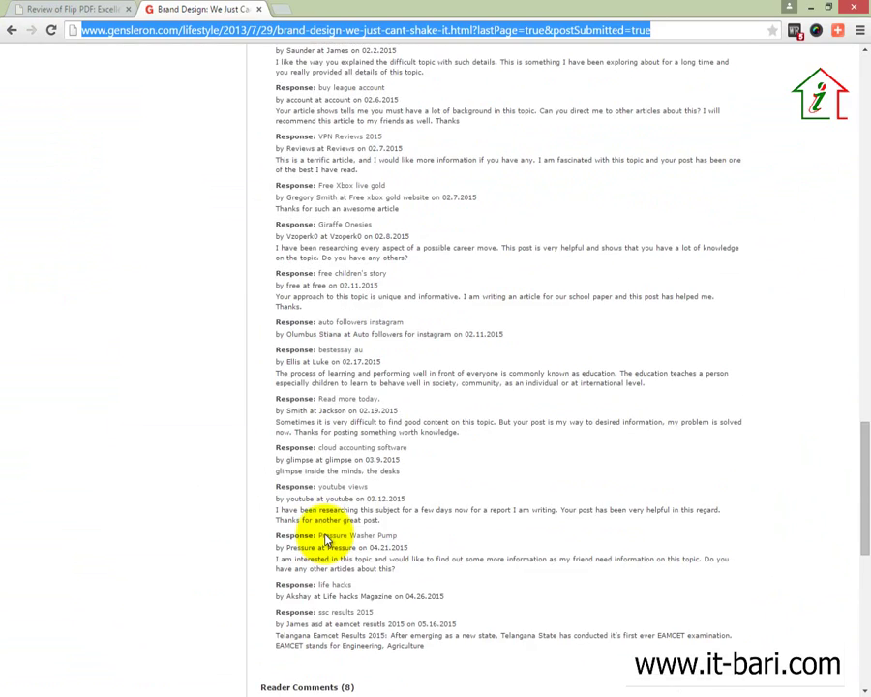
key(alt+Tab)
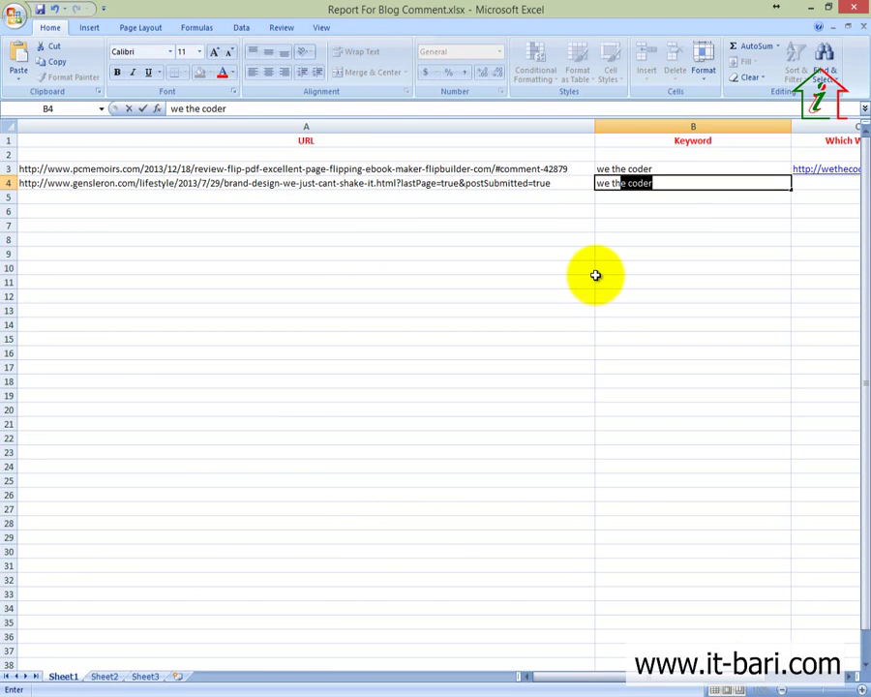
click(646, 182)
drag(655, 183, 598, 183)
text(3d te)
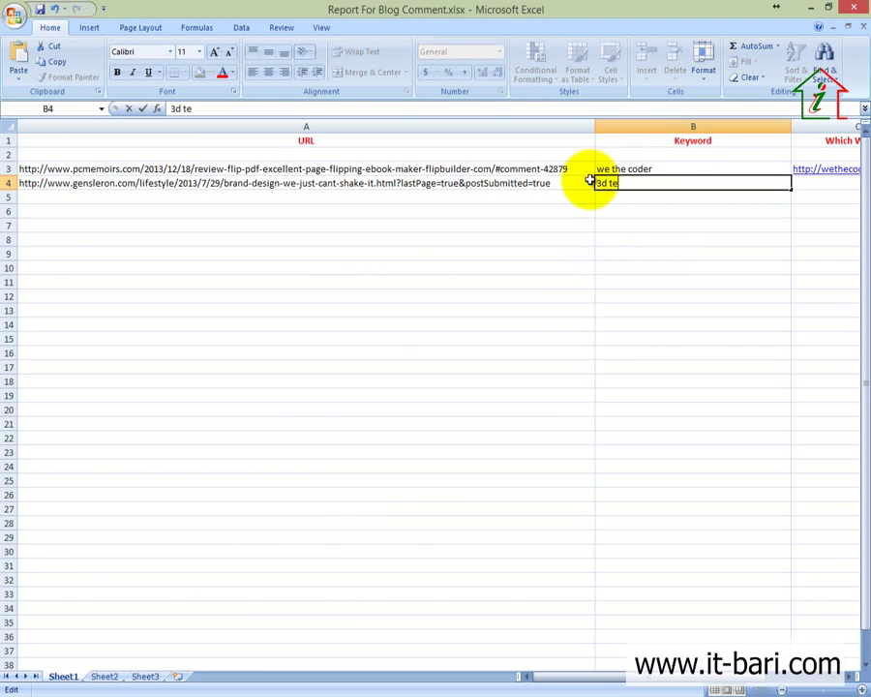
text(chnology)
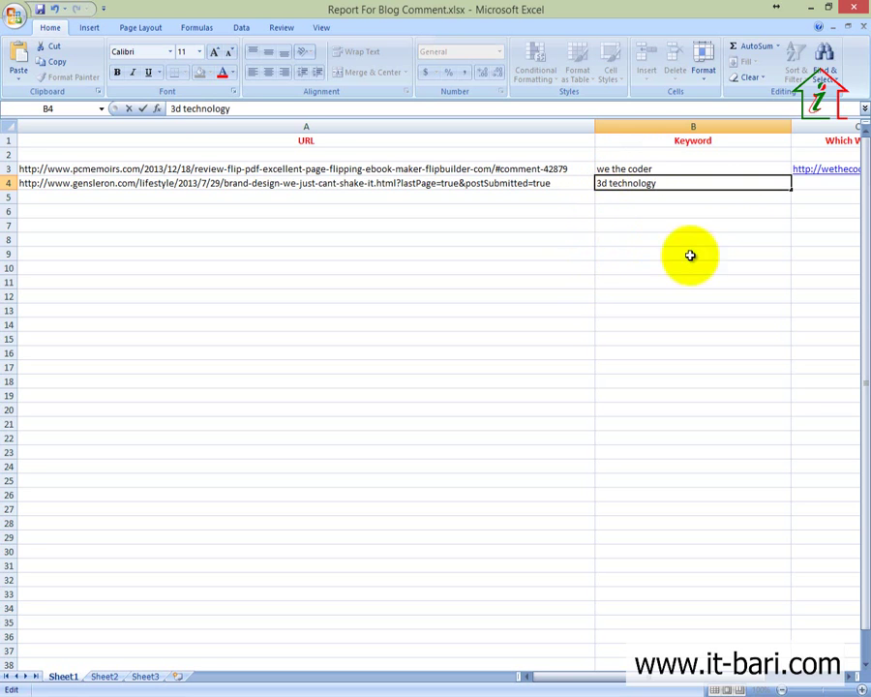
click(817, 187)
key(F2)
key(shift+Home)
key(shift+Right)
key(shift+Right)
key(shift+Right)
key(shift+Right)
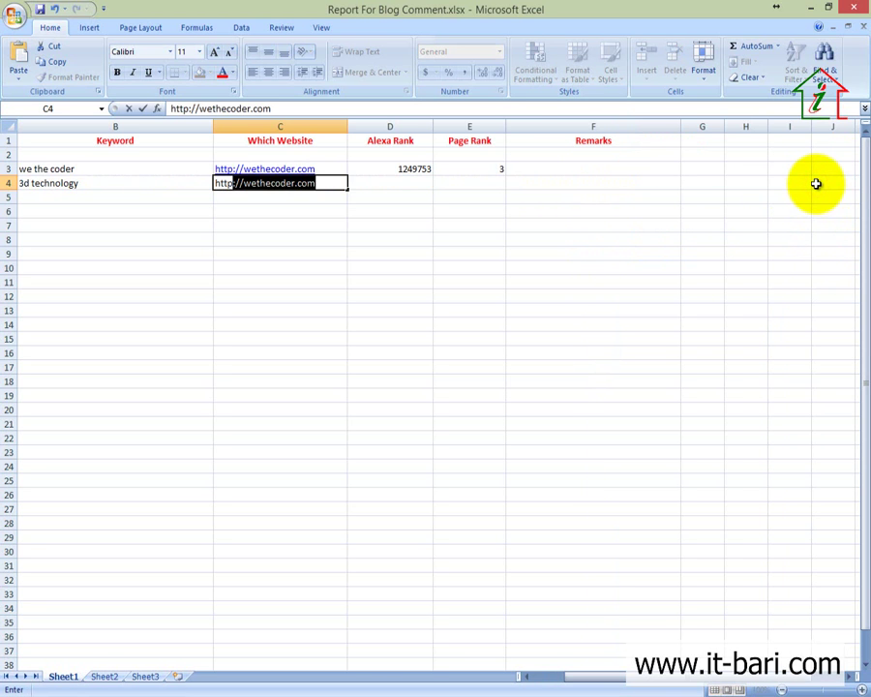
click(408, 182)
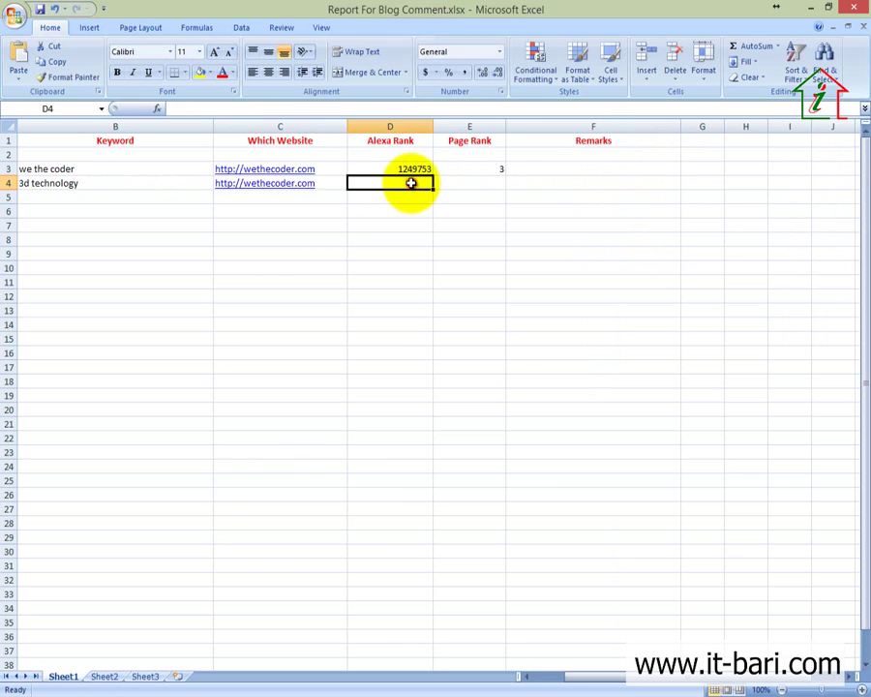
Check the Alexa rank of gensleron.com in Chrome and enter 270143 in cell D4 of the Excel sheet
key(alt+Tab)
click(793, 30)
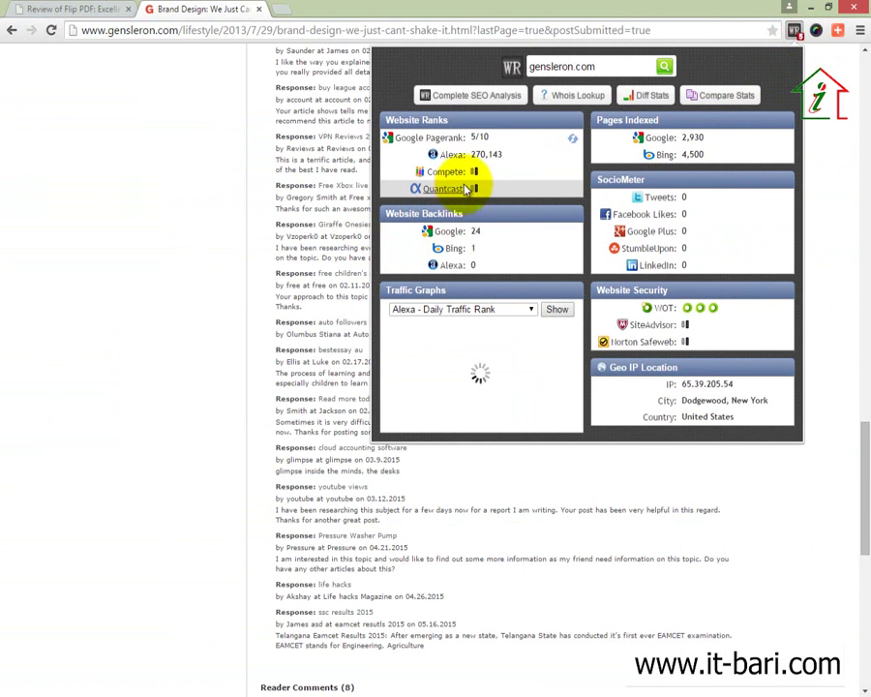
key(alt+Tab)
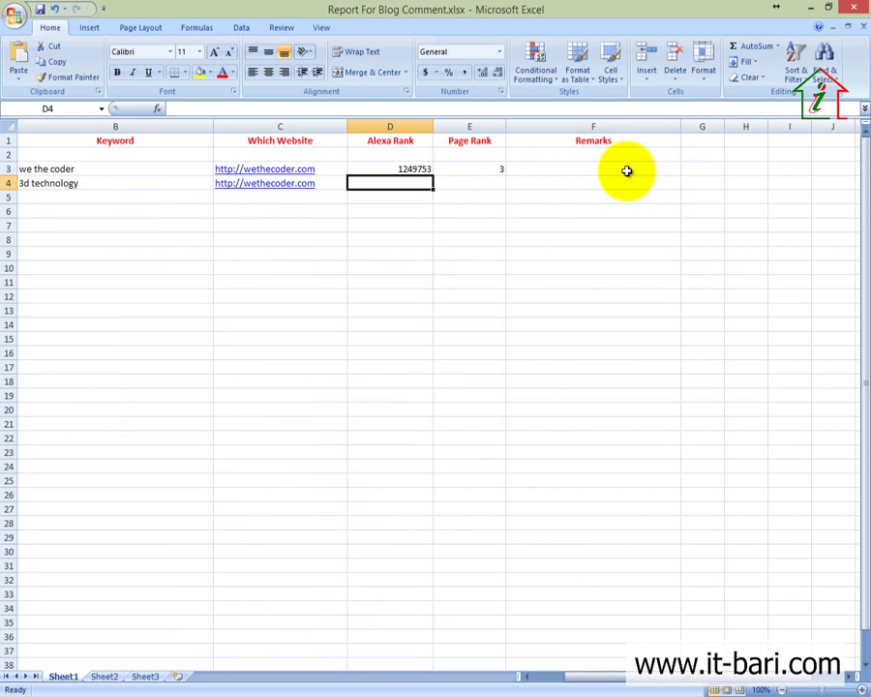
text(27014)
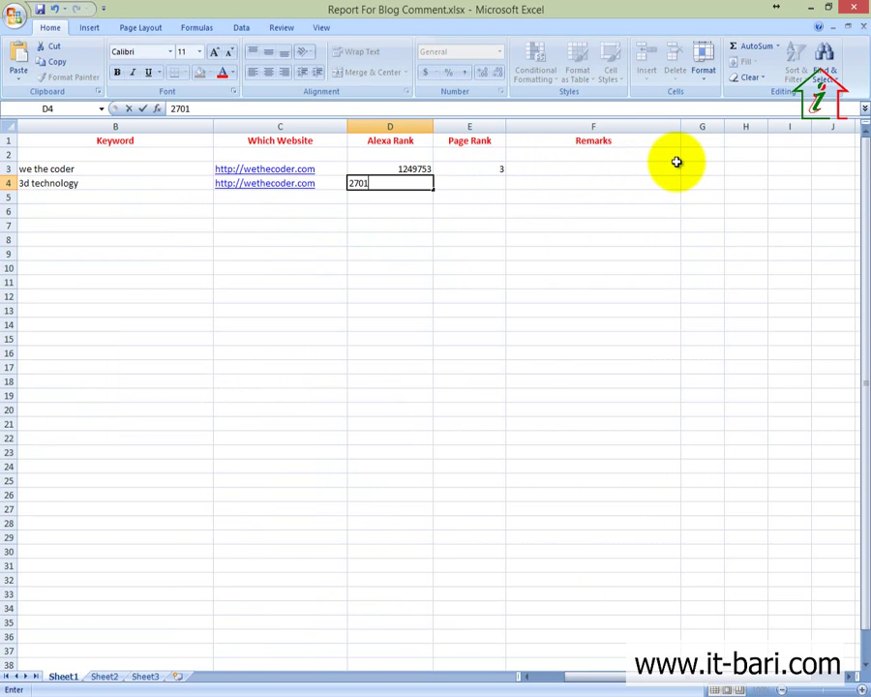
text(3)
Check the Google Pagerank of gensleron.com in Chrome, enter 5 in cell E4 in Excel and return to the URL column
key(alt+Tab)
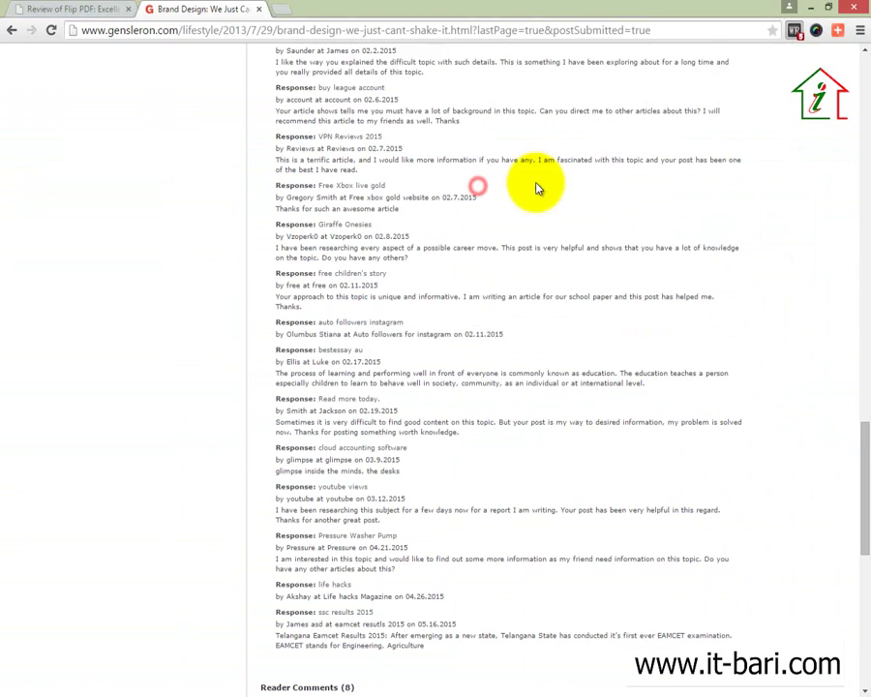
click(795, 31)
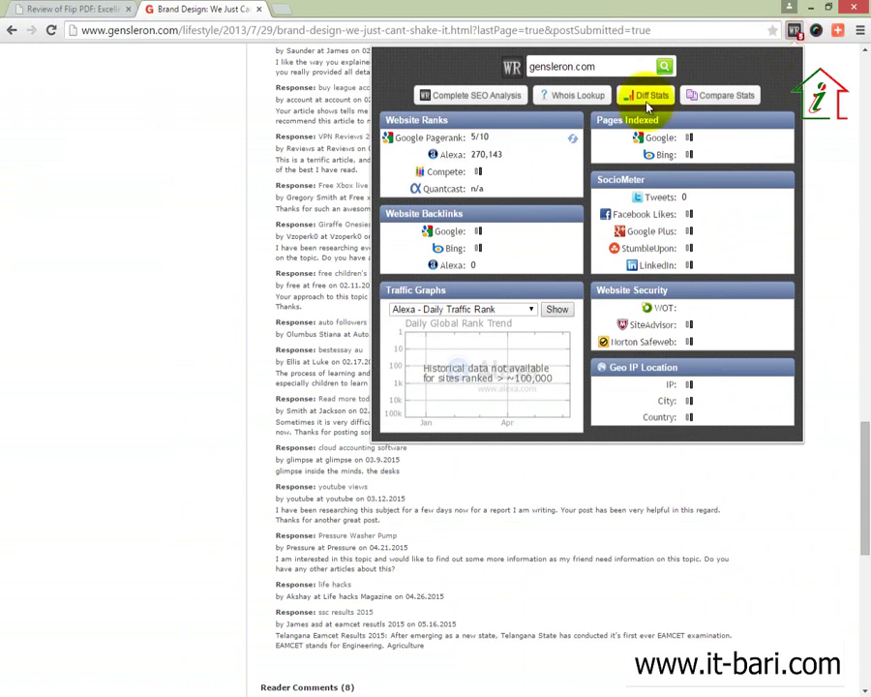
key(alt+Tab)
text(5)
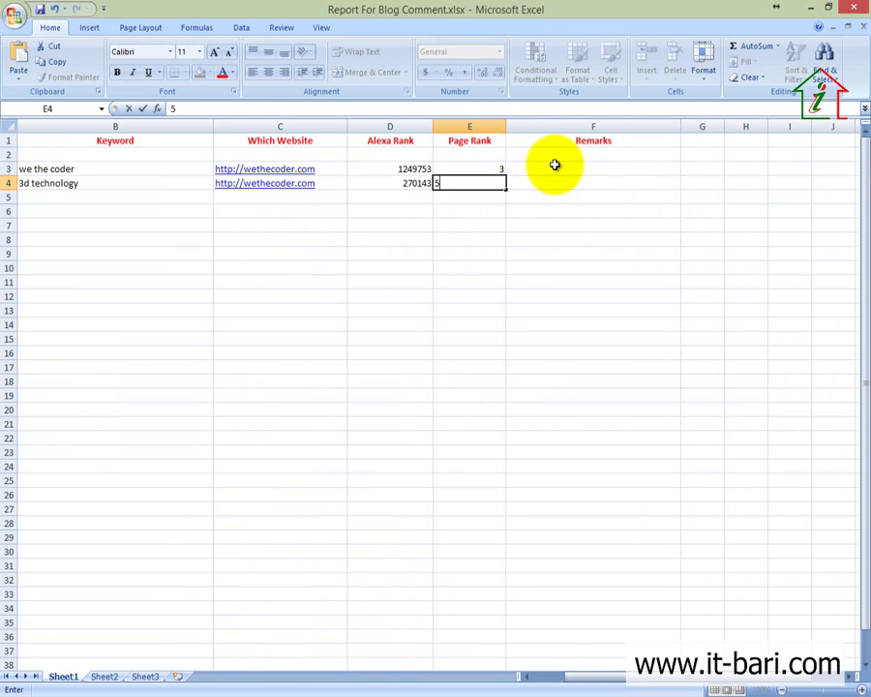
key(Home)
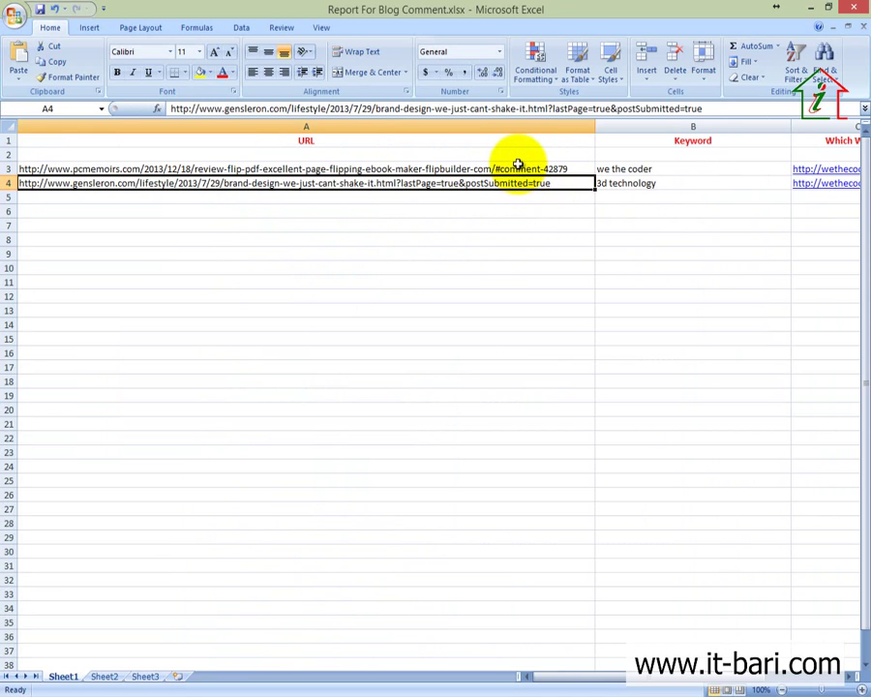
Select the pcmemoirs.com URL in cell A3, review the matching Flip PDF page in Chrome and return to the Excel report
click(518, 169)
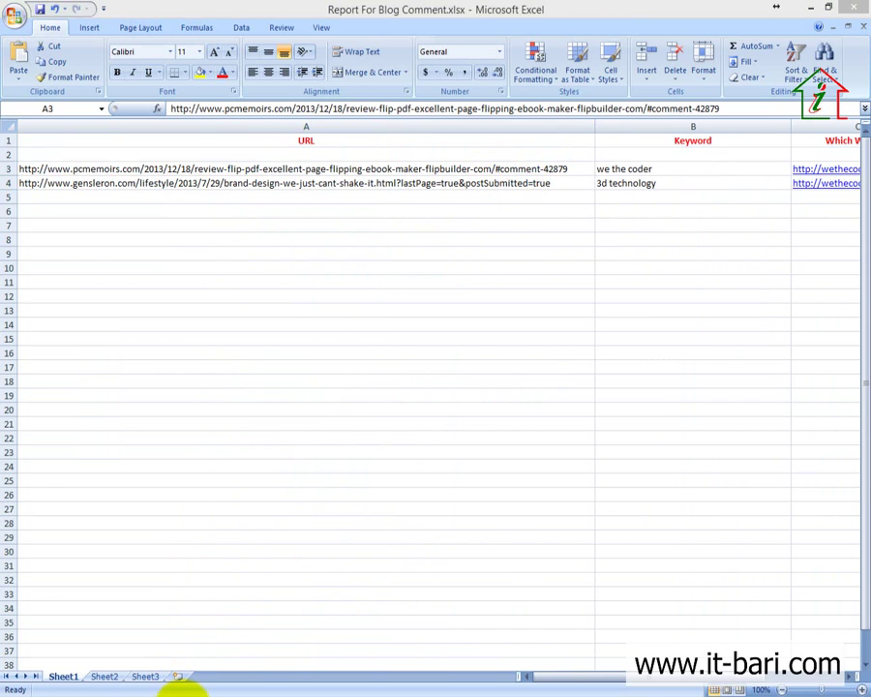
key(alt+Tab)
click(140, 233)
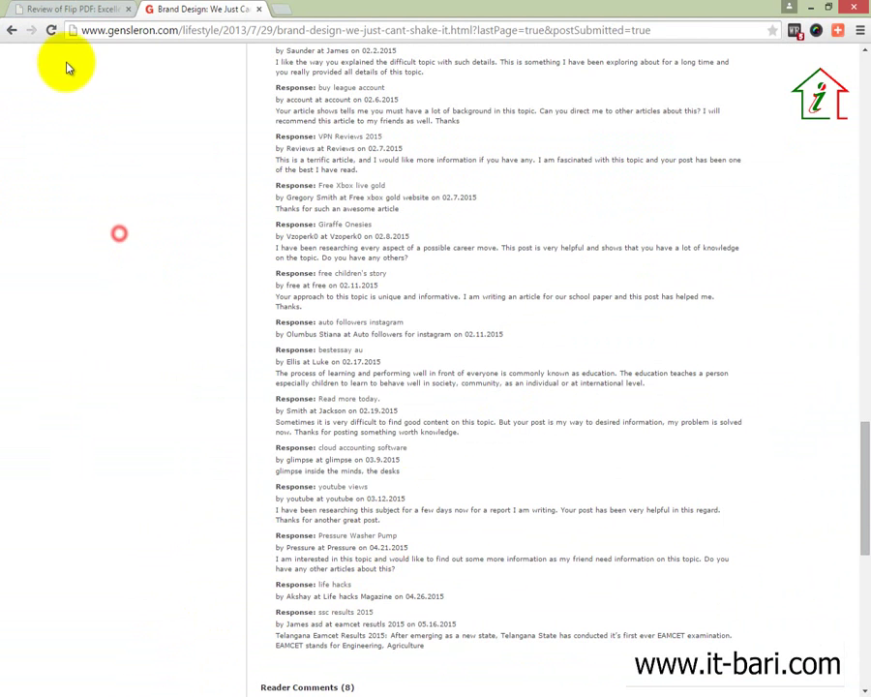
click(58, 9)
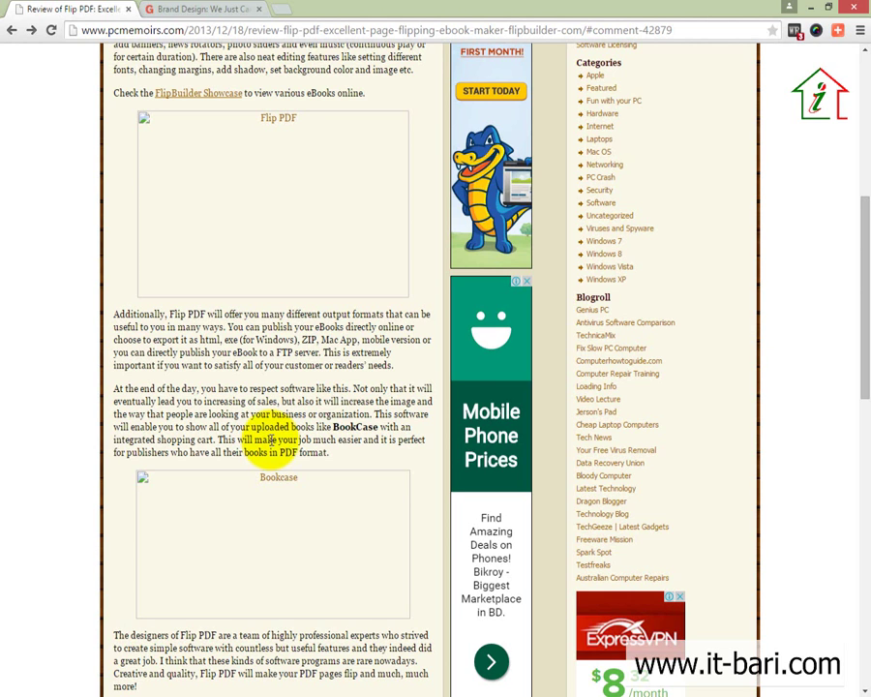
click(510, 689)
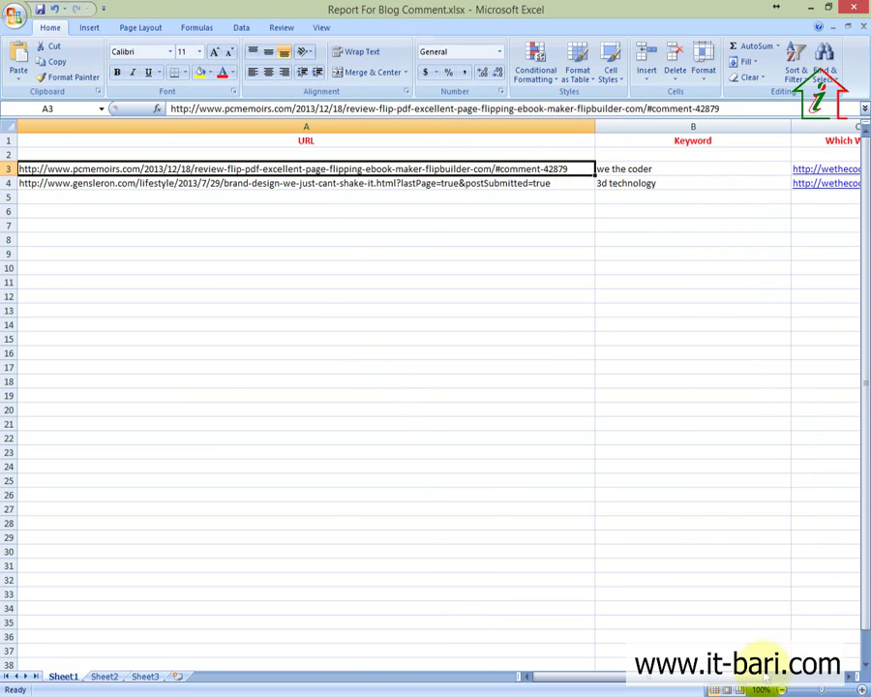
click(813, 673)
click(613, 674)
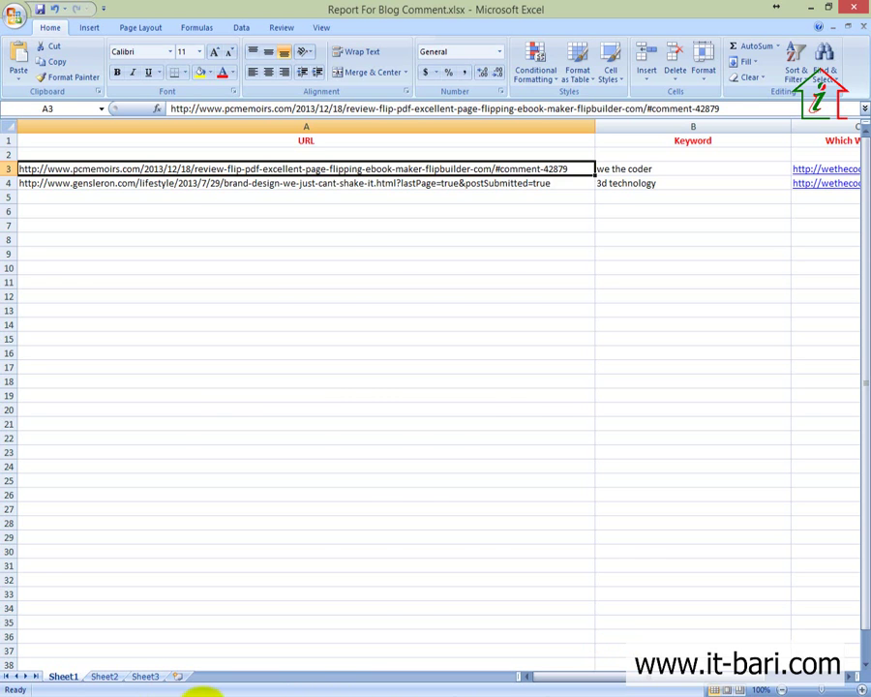
click(214, 689)
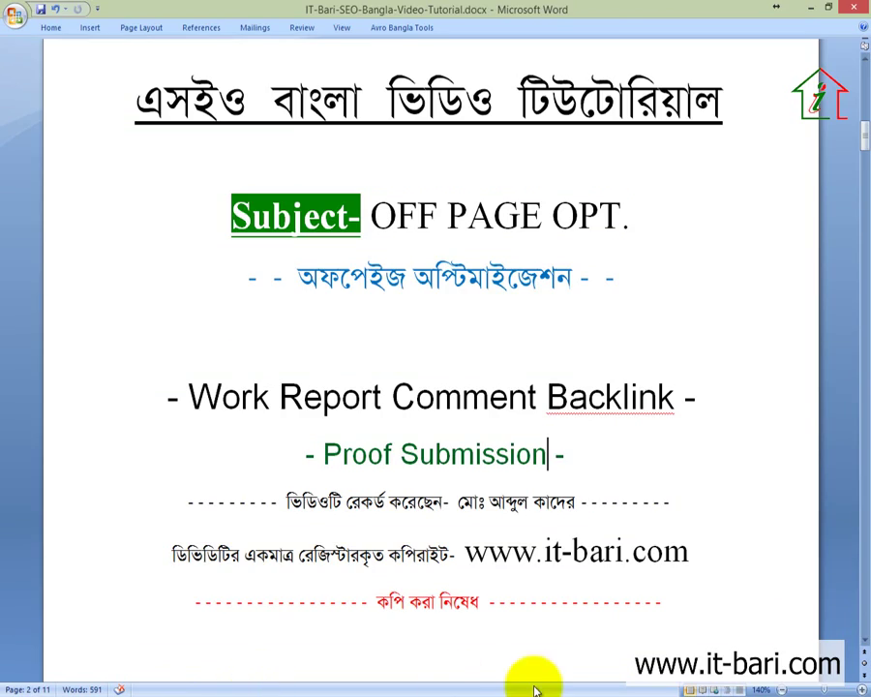
click(472, 683)
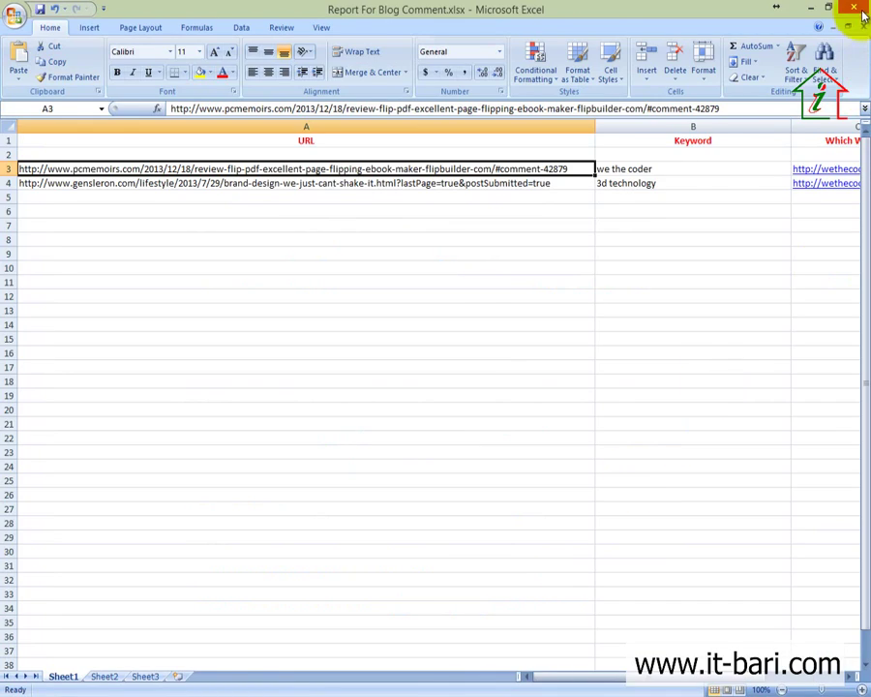